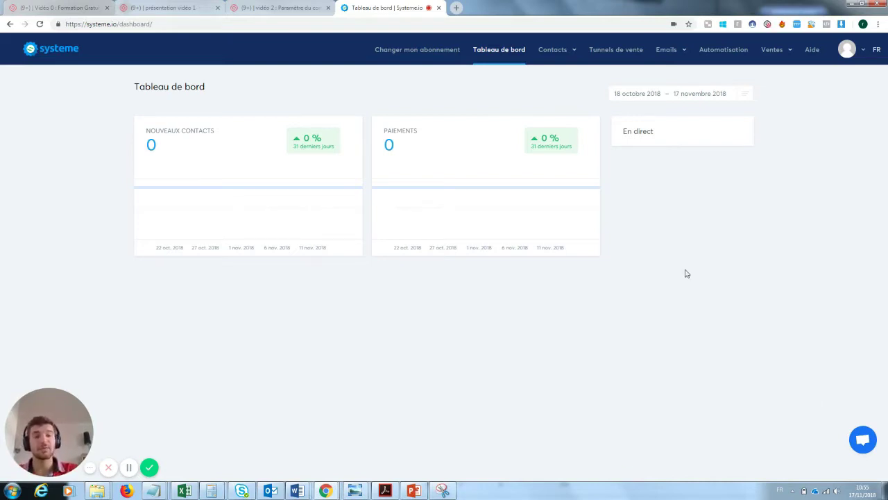
# Go to the Tunnels de vente page from the dashboard's top navigation bar.
pyautogui.click(614, 52)
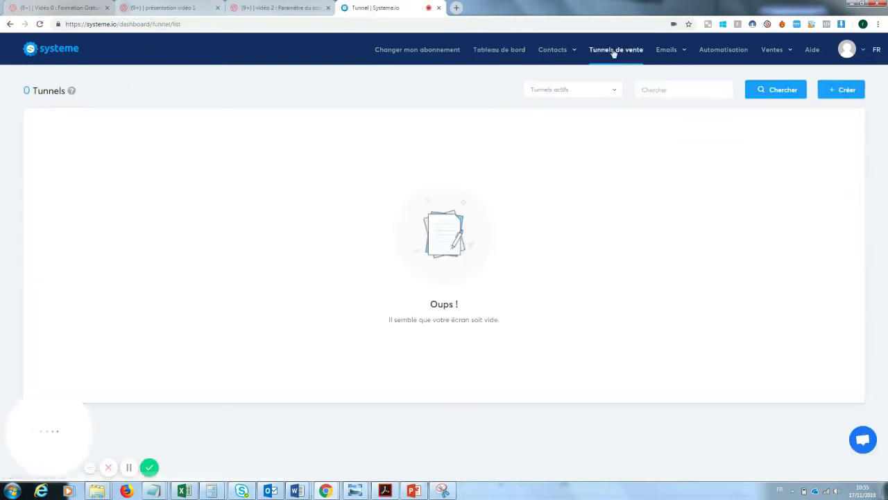
# Create a funnel named 'Capture mail formation youtube' of type Construisez votre audience.
pyautogui.click(841, 91)
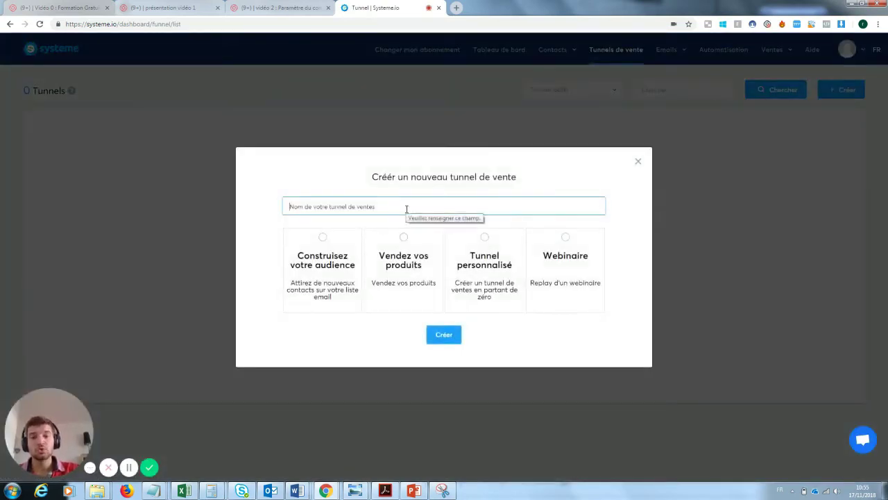
pyautogui.write('Capt')
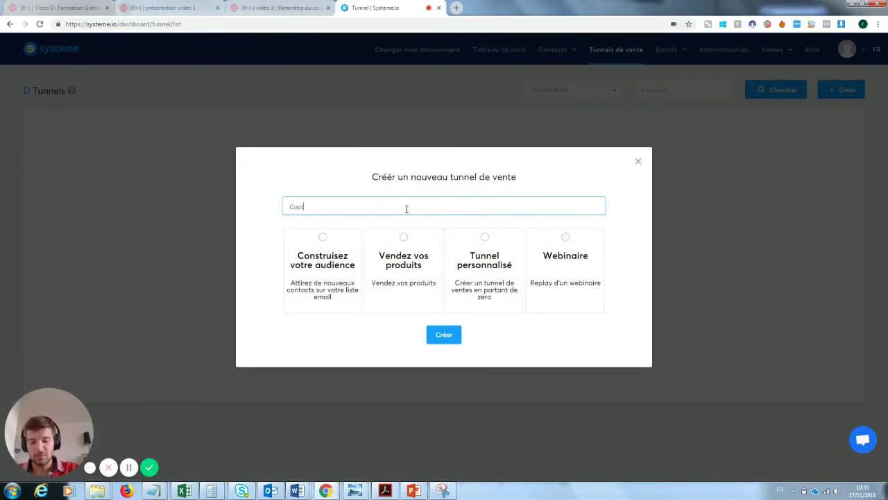
pyautogui.write('ure mail format')
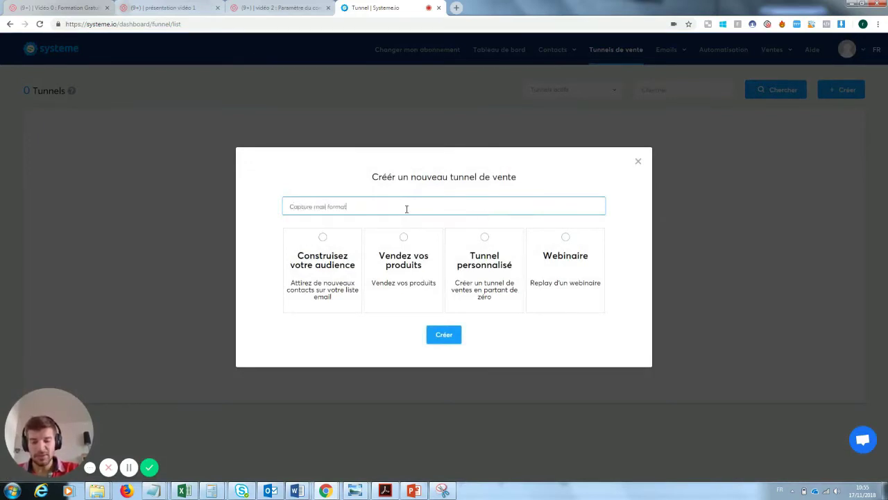
pyautogui.write('ion youtube')
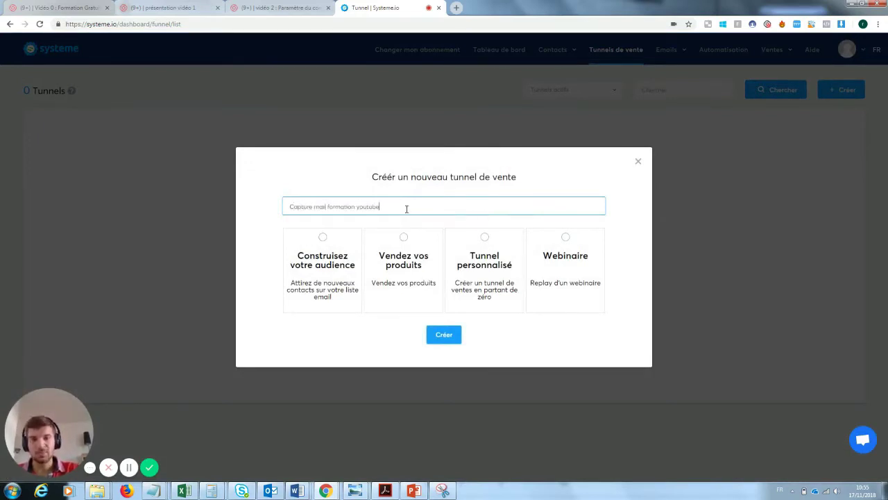
pyautogui.click(327, 247)
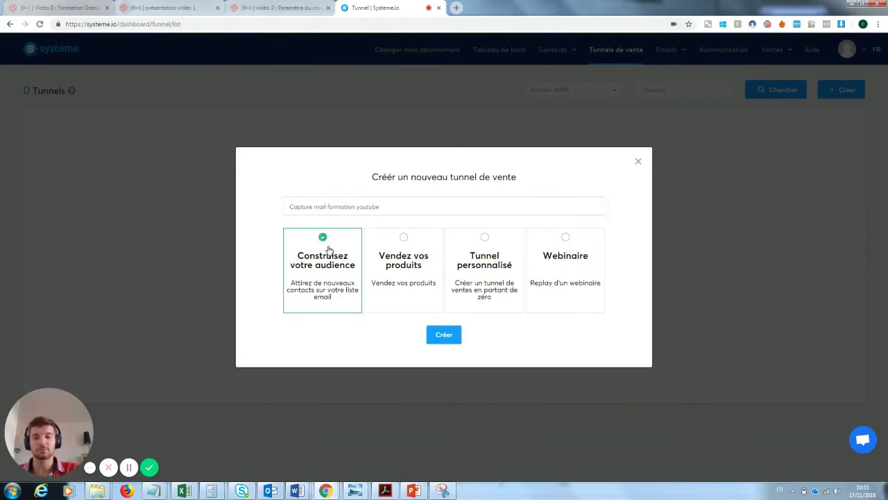
pyautogui.click(445, 338)
pyautogui.click(444, 336)
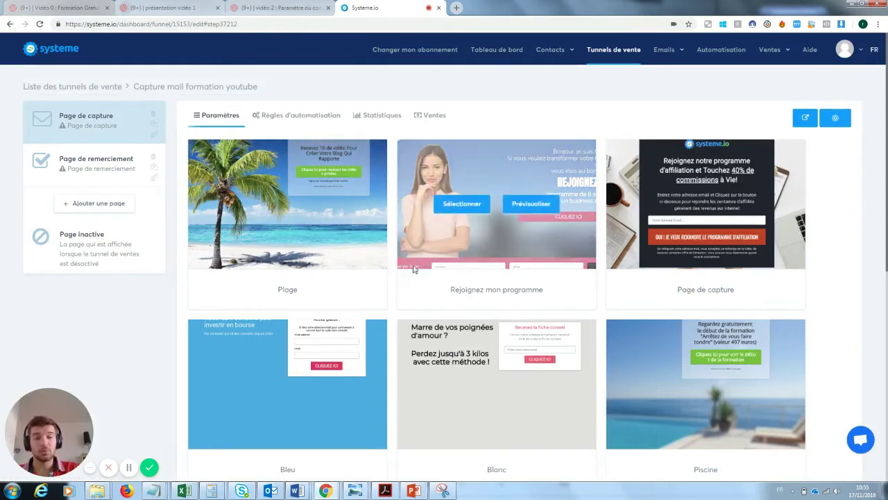
# Apply the 'Page de capture' template to the funnel's capture step.
pyautogui.moveTo(274, 189)
pyautogui.moveTo(448, 151)
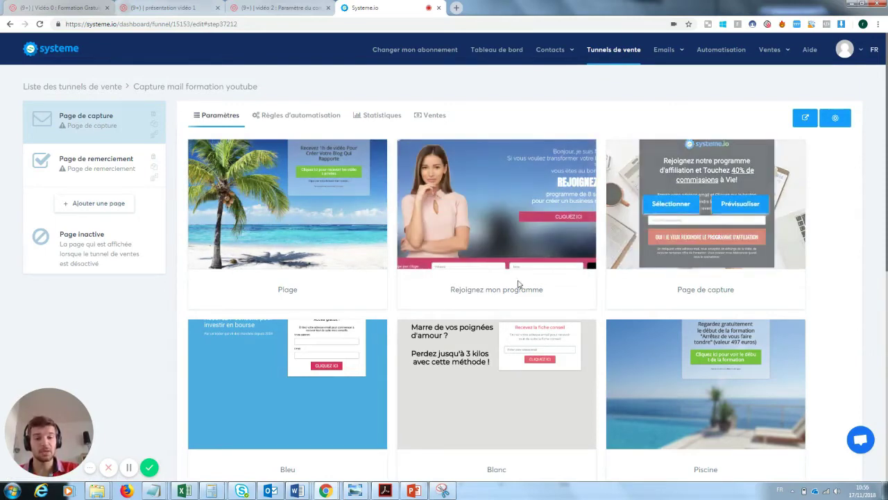
pyautogui.moveTo(347, 389)
pyautogui.moveTo(646, 387)
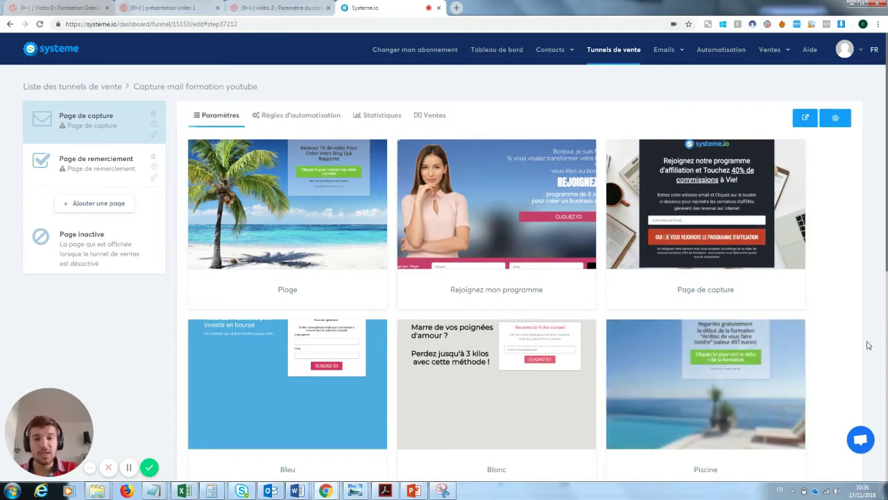
pyautogui.moveTo(690, 175)
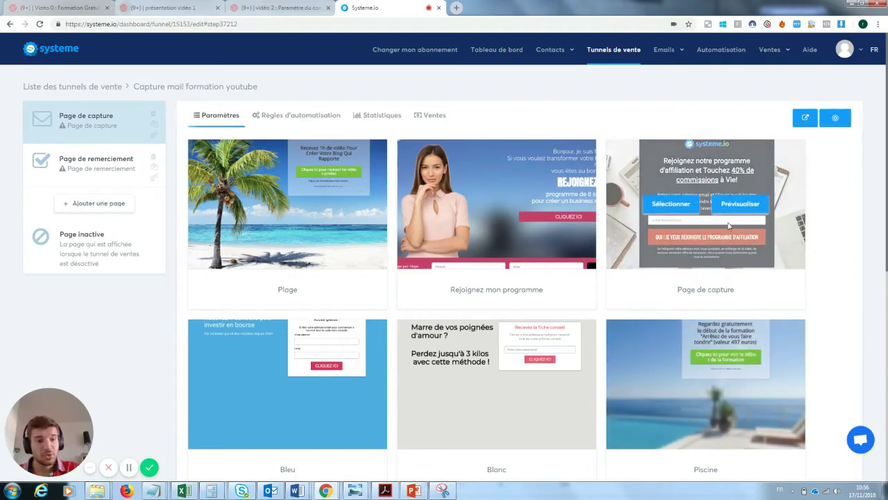
pyautogui.click(679, 207)
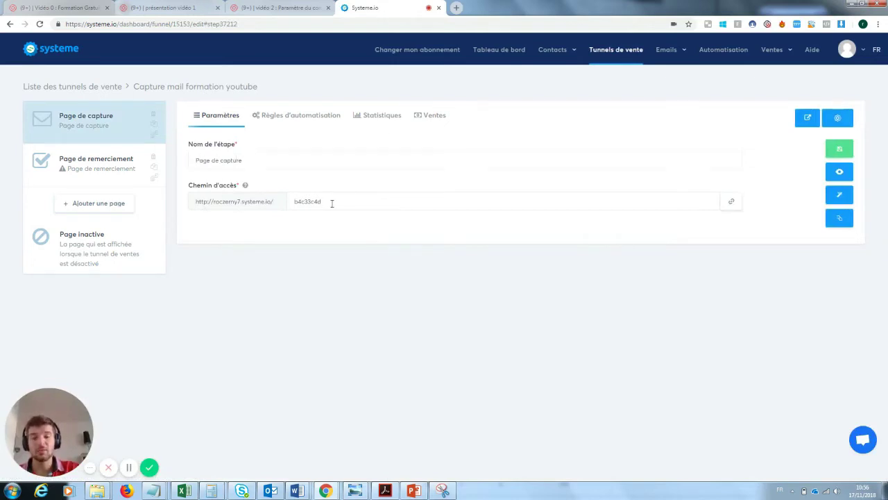
# Save the capture step's access path as 'pagecaptureformationyoutube' and preview the live page.
pyautogui.doubleClick(309, 201)
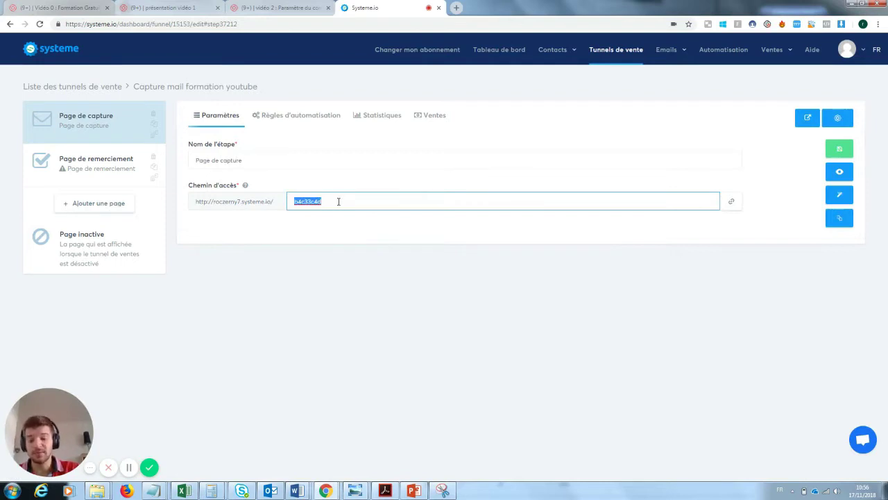
pyautogui.write('pagecap')
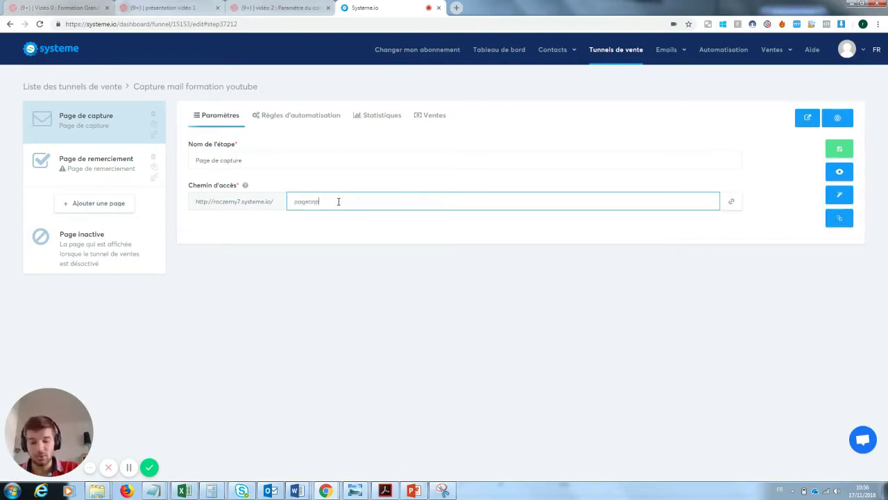
pyautogui.write('ture')
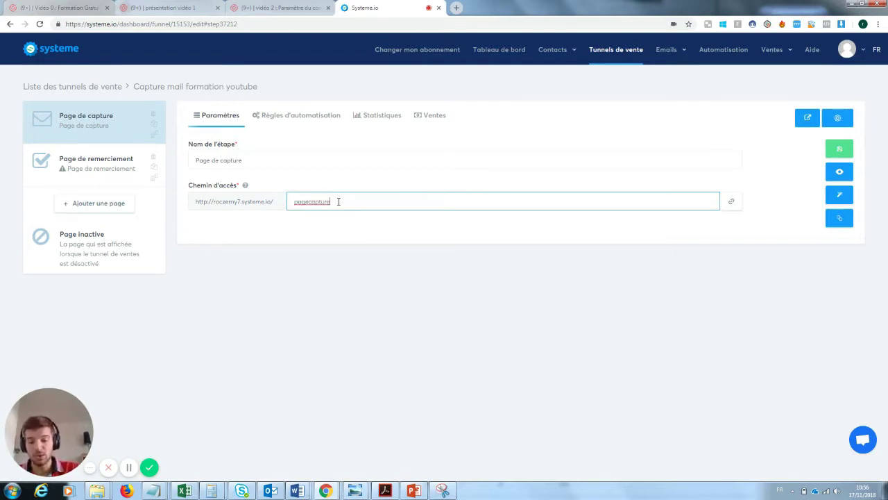
pyautogui.write('formationyoutube')
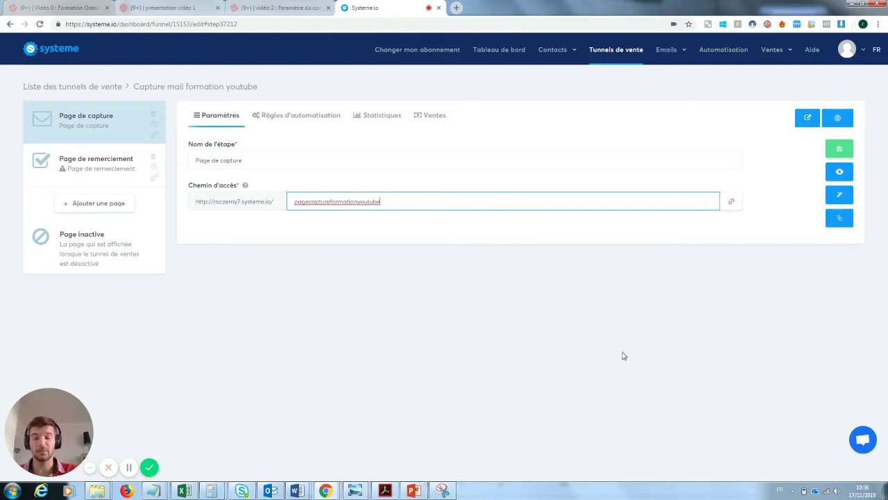
pyautogui.click(836, 150)
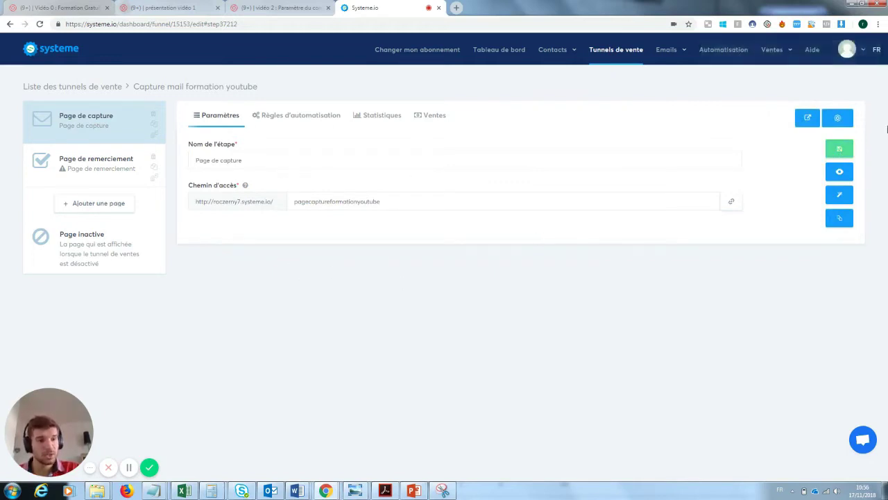
pyautogui.click(840, 174)
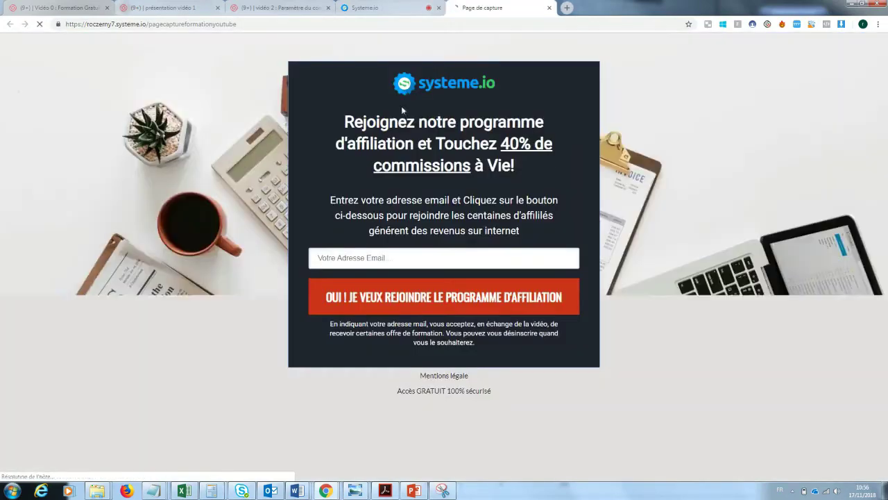
pyautogui.click(549, 8)
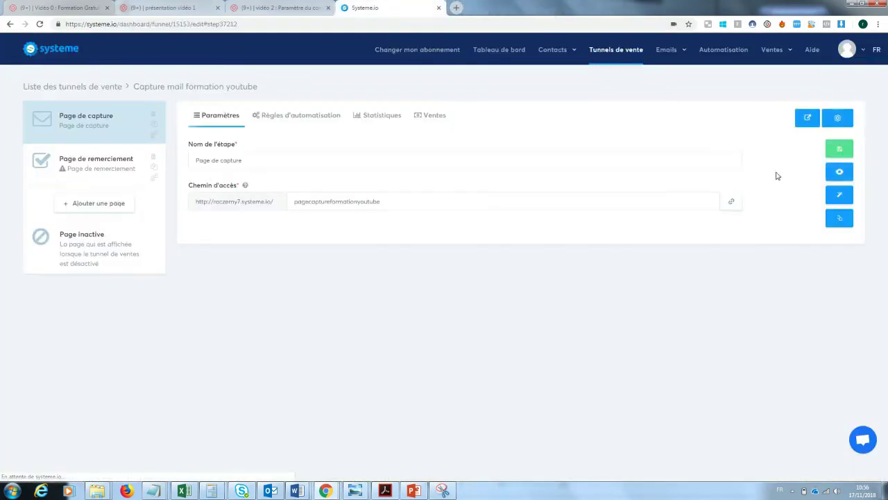
# Open the capture page in the visual page editor.
pyautogui.click(840, 196)
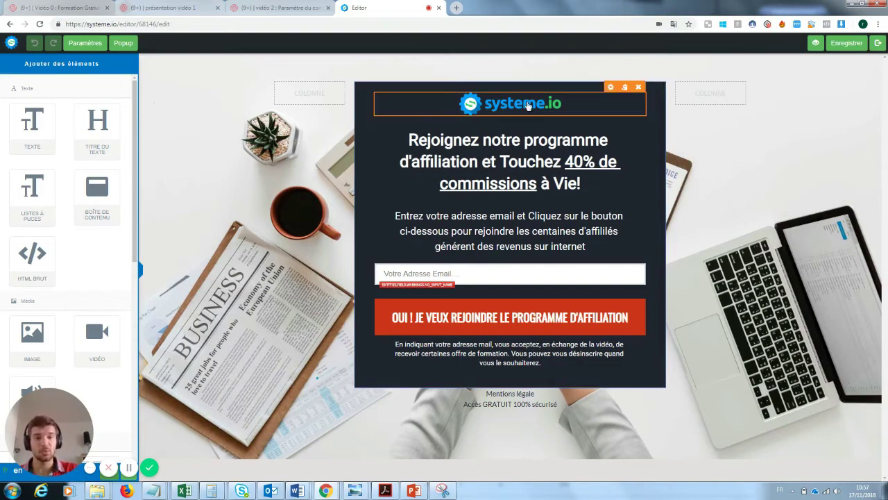
pyautogui.click(611, 98)
pyautogui.click(621, 182)
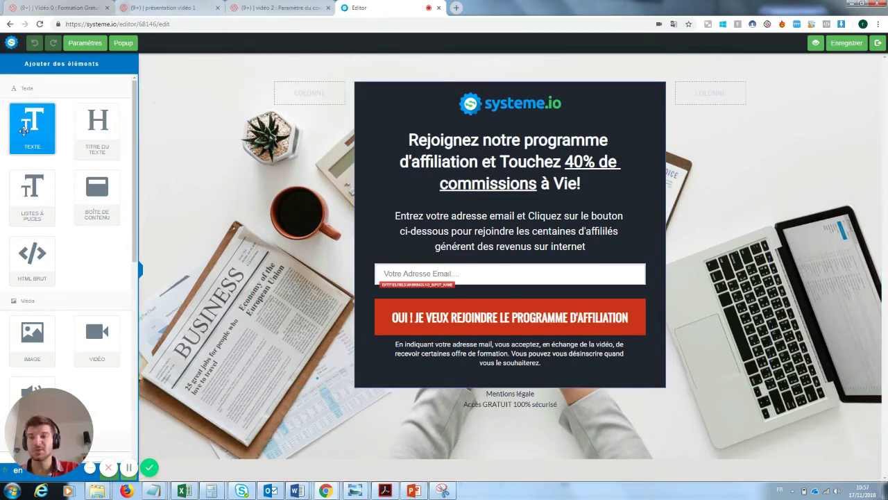
# Add a test Texte block at the bottom of the page, type into it, then delete it.
pyautogui.moveTo(25, 121); pyautogui.dragTo(466, 419)
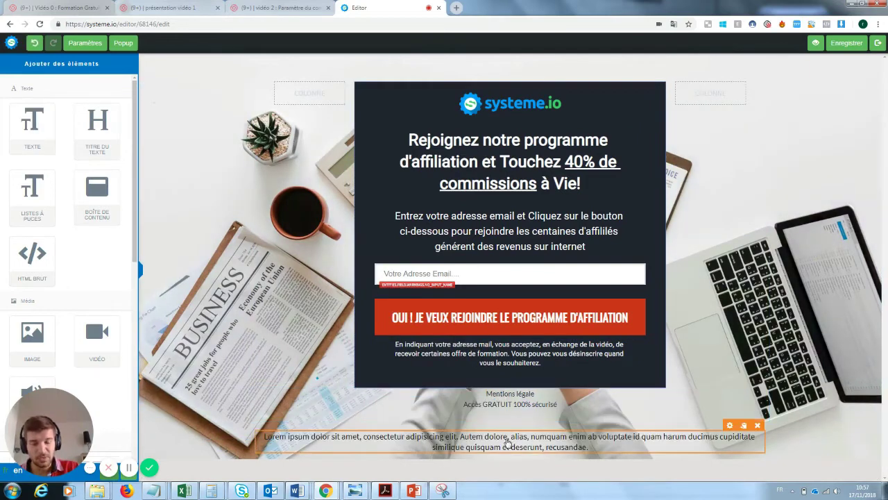
pyautogui.click(509, 437)
pyautogui.moveTo(600, 447); pyautogui.dragTo(272, 436)
pyautogui.write('ffézeonsklnz')
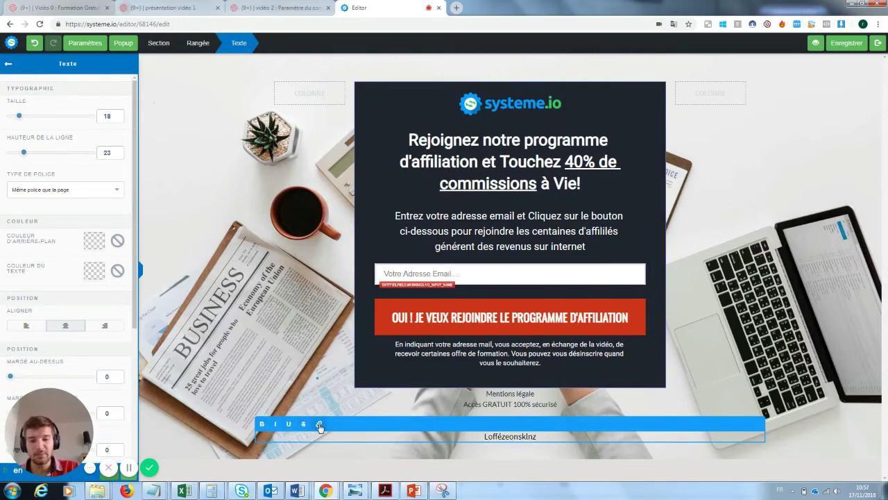
pyautogui.click(778, 354)
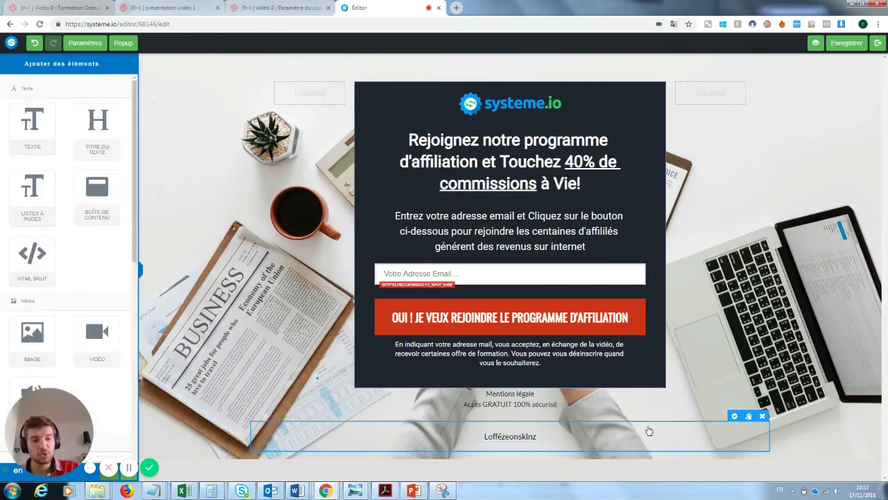
pyautogui.click(758, 425)
pyautogui.click(484, 76)
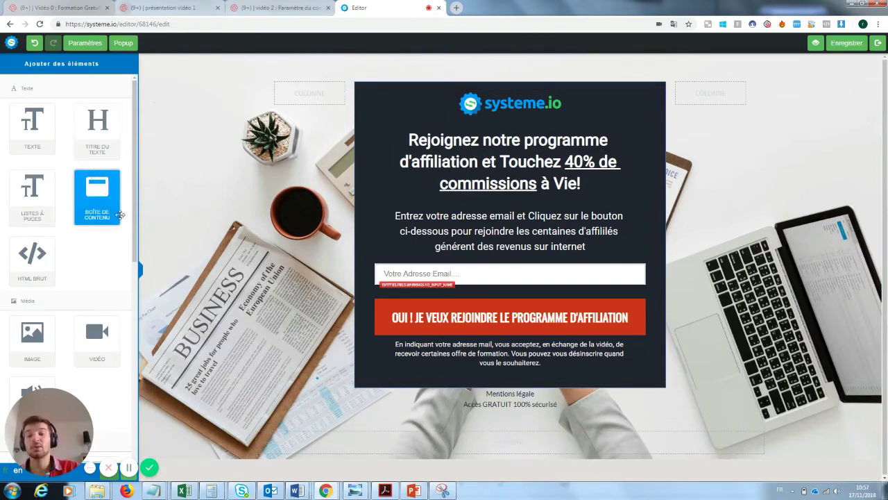
# Add a Boîte de contenu at the bottom of the page and delete it again.
pyautogui.moveTo(90, 169); pyautogui.dragTo(465, 419)
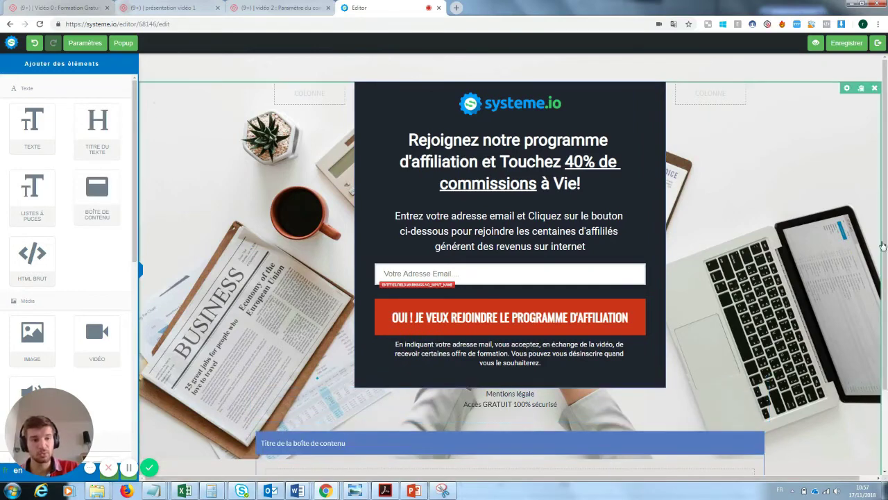
pyautogui.scroll(-1, 680, 409)
pyautogui.click(758, 390)
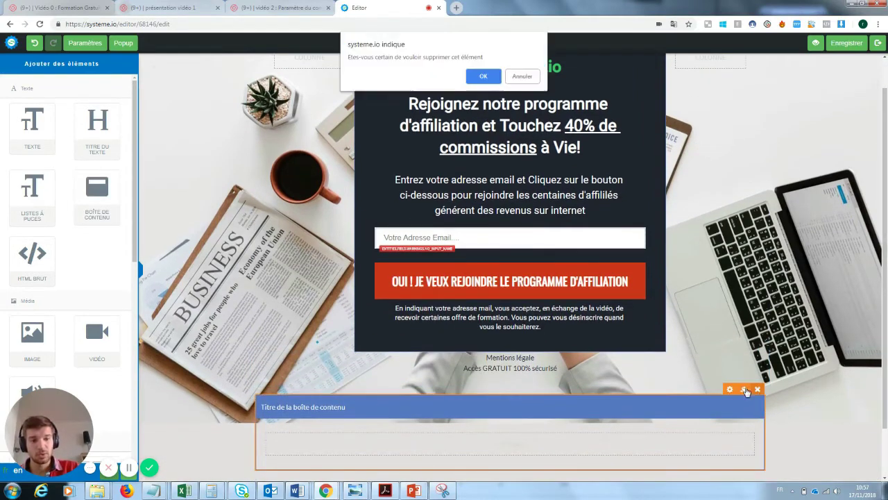
pyautogui.click(488, 74)
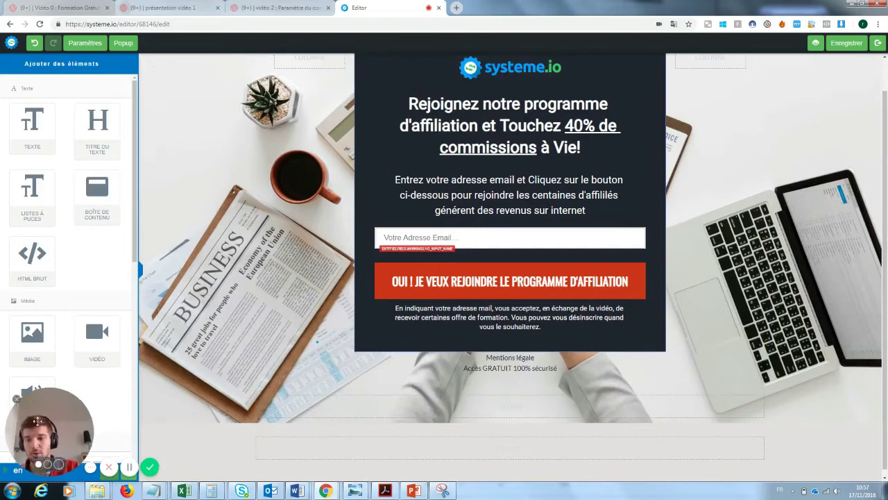
pyautogui.scroll(-1, 104, 223)
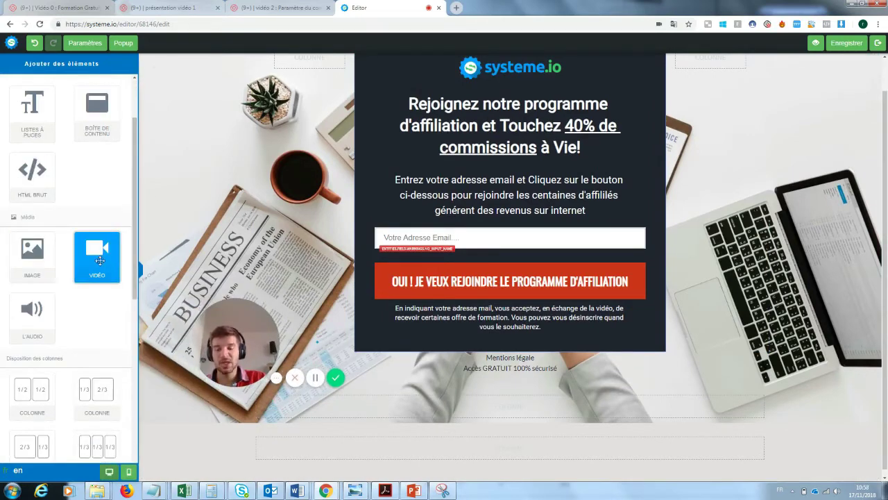
pyautogui.moveTo(99, 265); pyautogui.dragTo(431, 393)
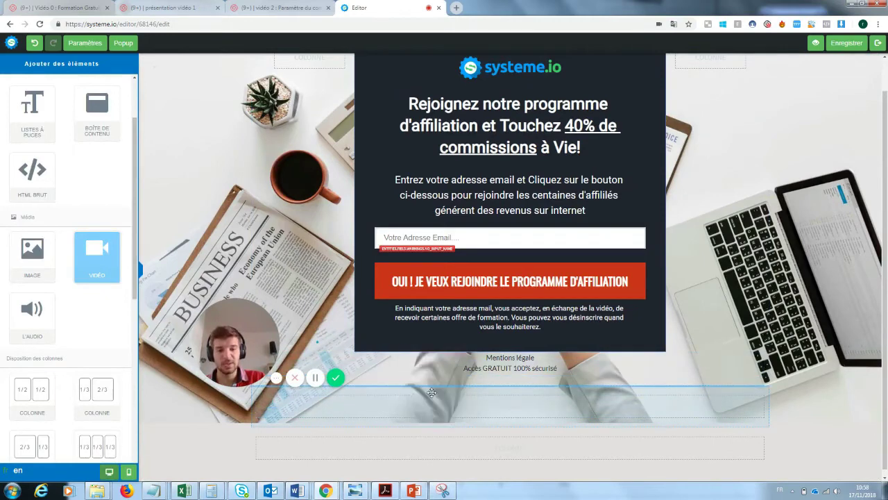
pyautogui.scroll(-2, 881, 305)
pyautogui.scroll(-3, 886, 305)
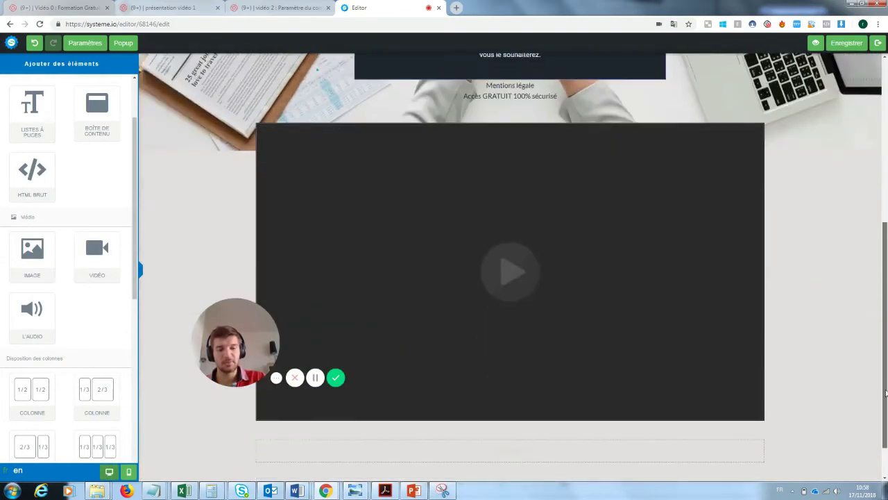
pyautogui.moveTo(259, 350); pyautogui.dragTo(218, 344)
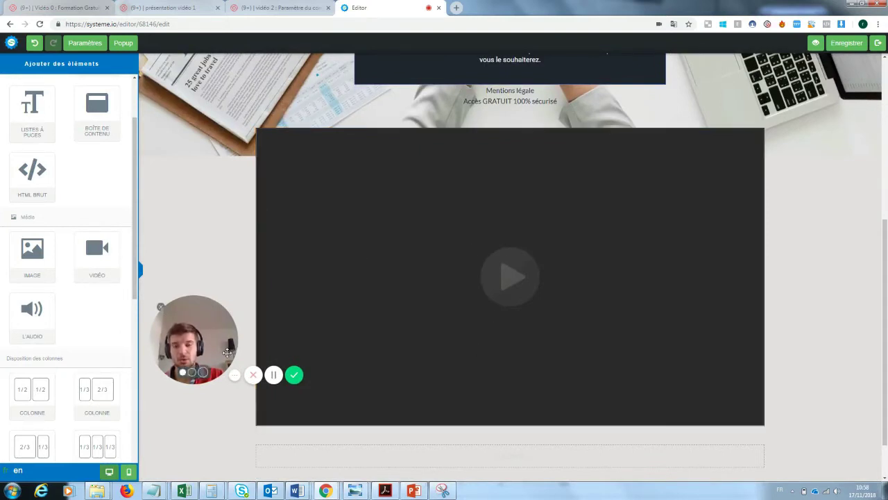
pyautogui.moveTo(194, 363); pyautogui.dragTo(763, 455)
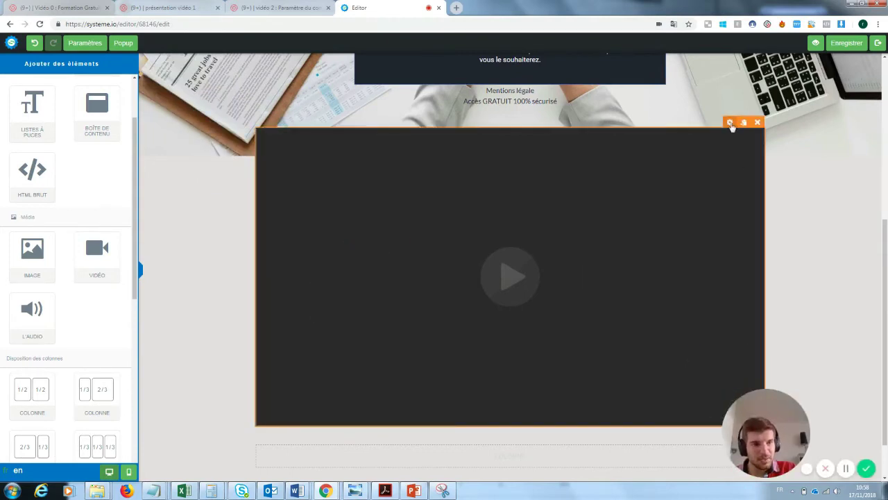
pyautogui.click(731, 123)
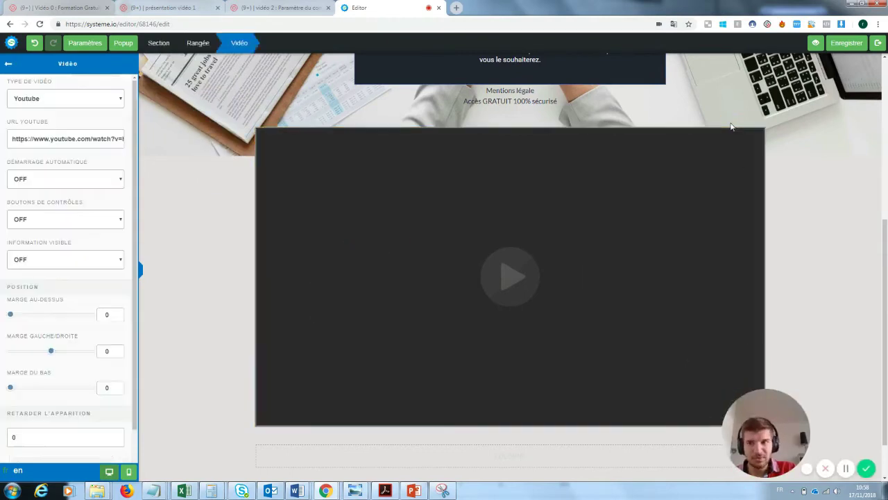
pyautogui.click(45, 99)
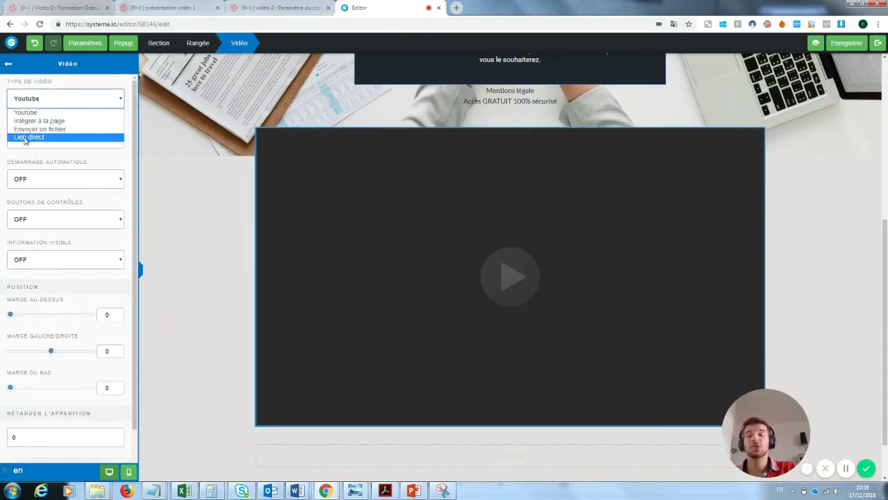
pyautogui.click(195, 157)
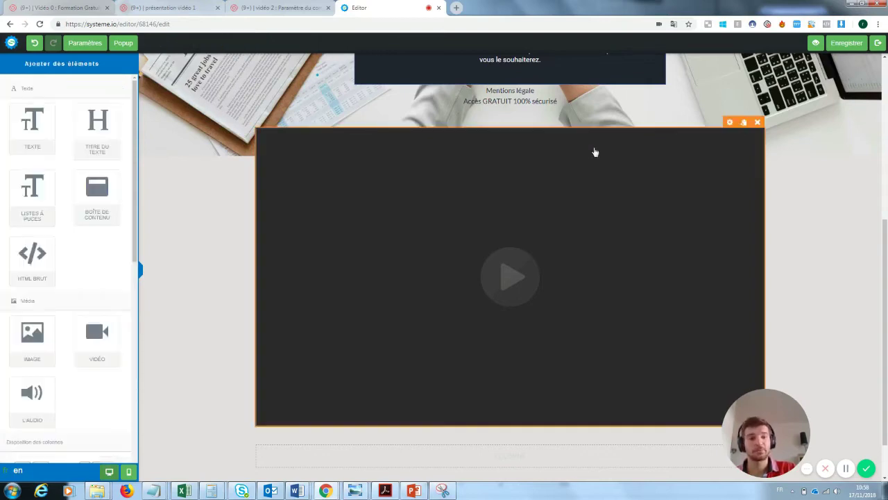
pyautogui.click(758, 123)
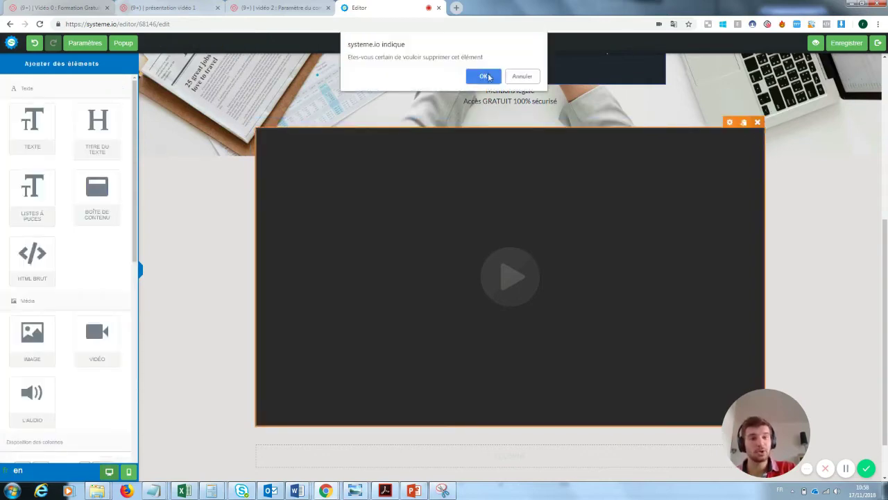
pyautogui.click(485, 76)
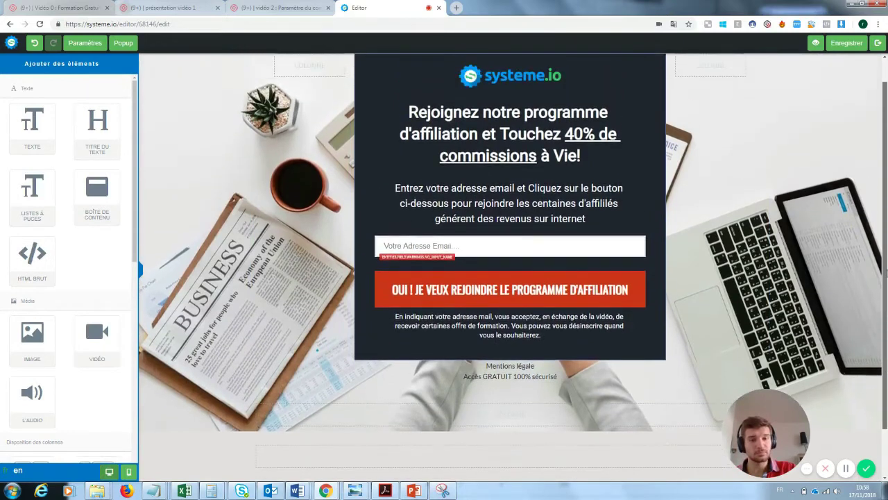
pyautogui.moveTo(735, 408); pyautogui.dragTo(751, 307)
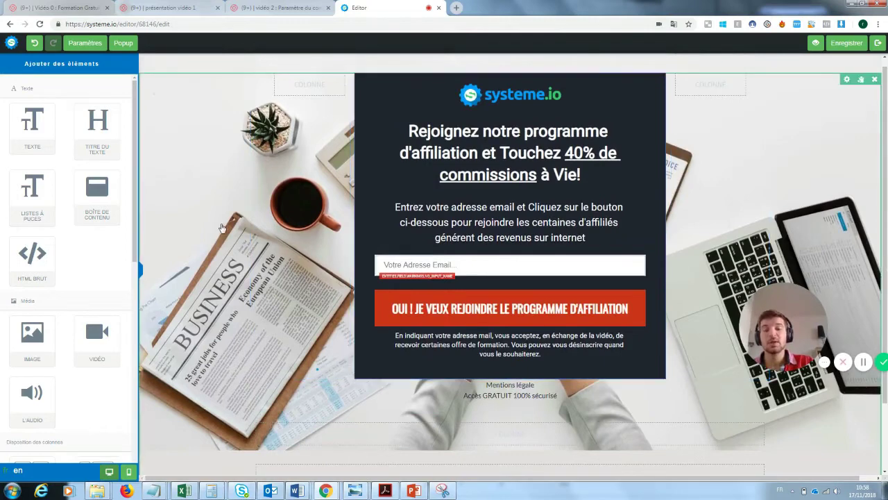
# Delete the systeme.io logo from the popup's top and select the headline text.
pyautogui.click(194, 182)
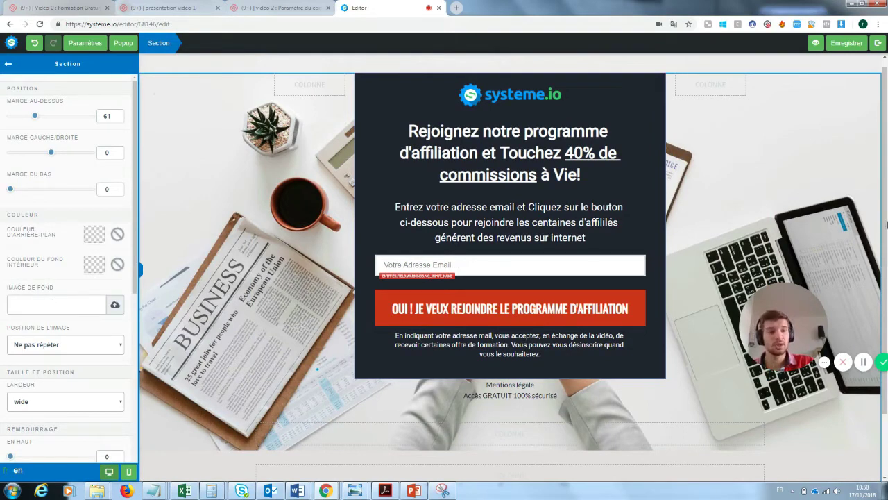
pyautogui.click(477, 103)
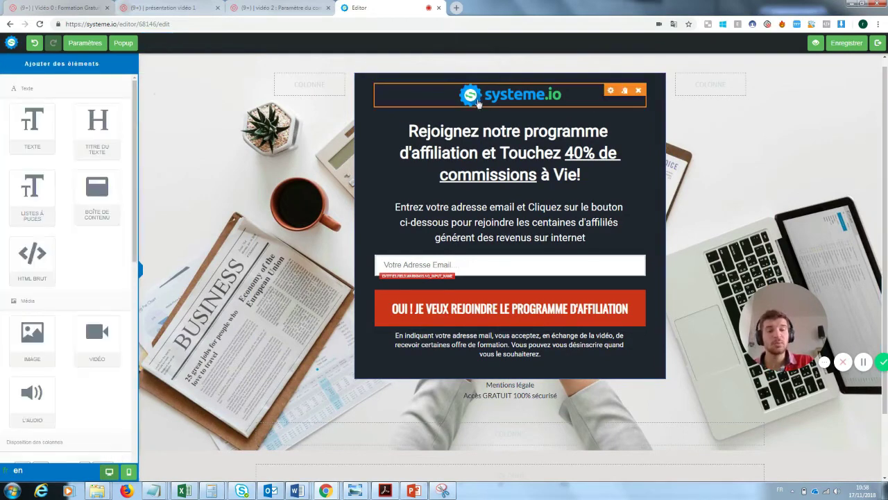
pyautogui.click(638, 91)
pyautogui.click(484, 76)
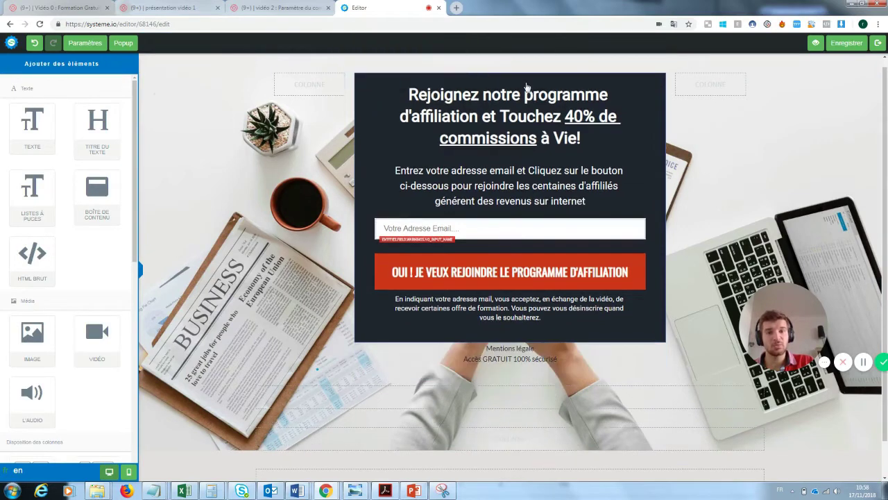
pyautogui.click(555, 135)
pyautogui.moveTo(582, 138); pyautogui.dragTo(400, 98)
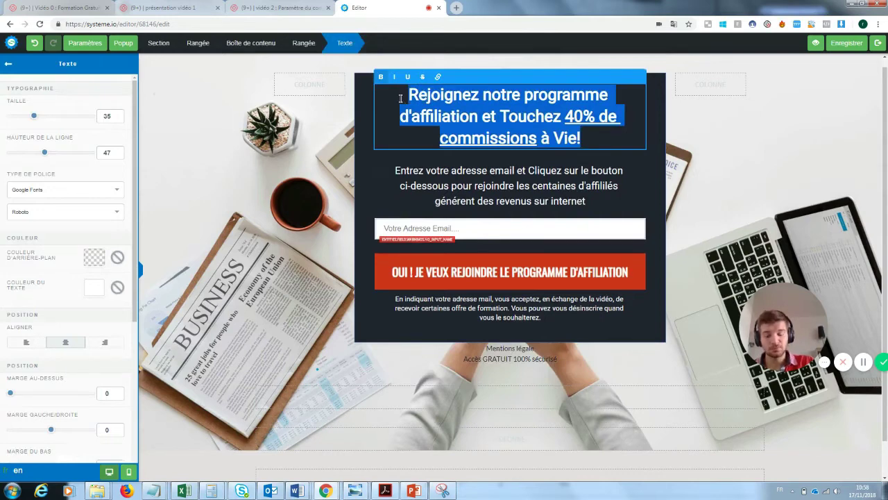
# Replace the popup headline with 'Inscrivez vous pour recevoir la newsletter'.
pyautogui.press('BackSpace')
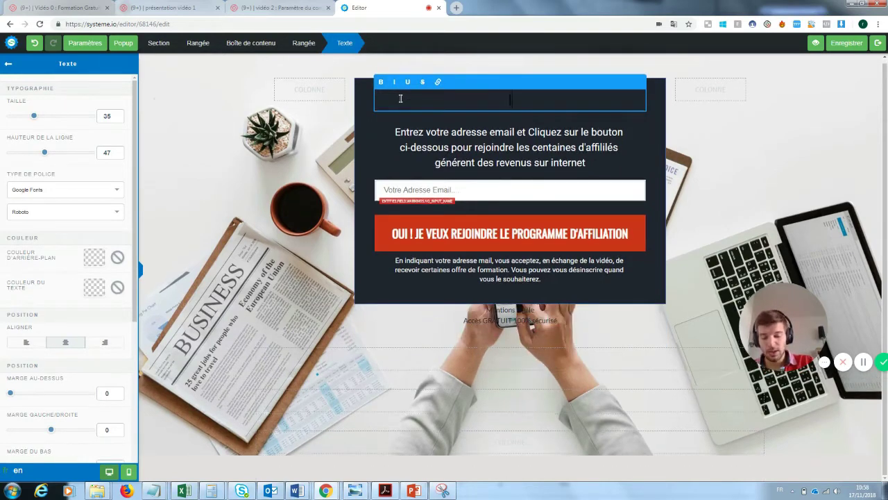
pyautogui.write('Inscrivez vous')
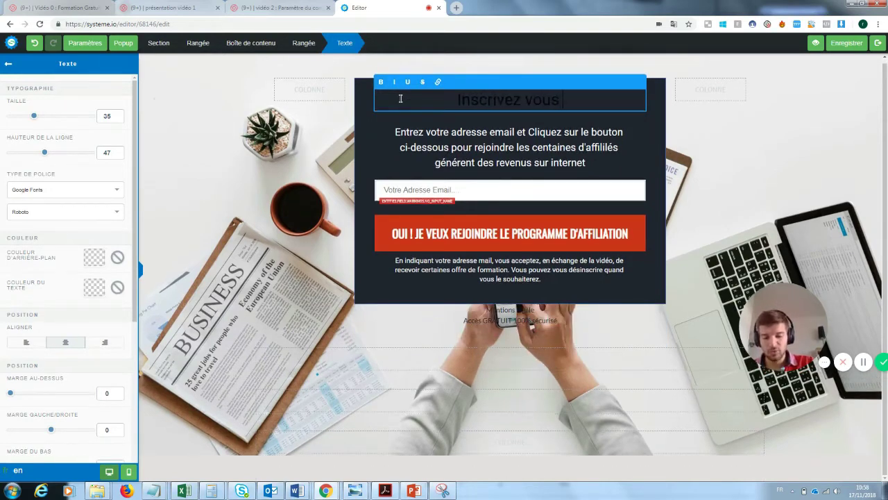
pyautogui.write(' pour recevoi')
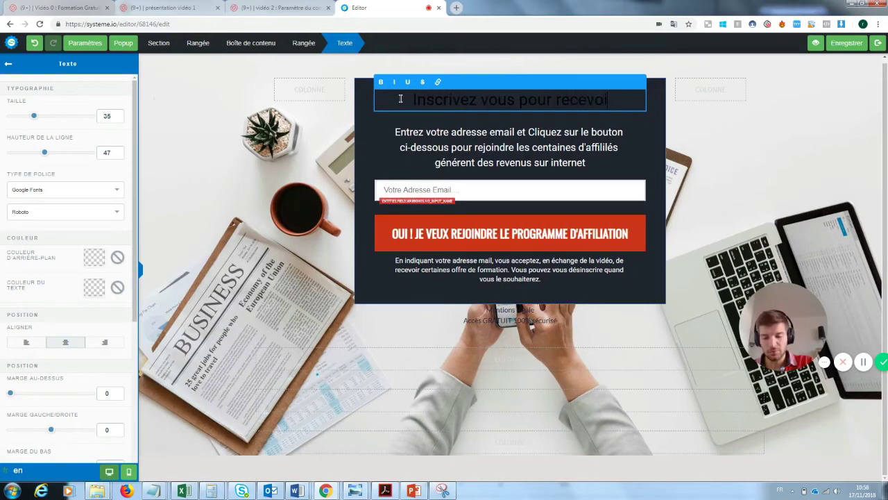
pyautogui.write('r la newss')
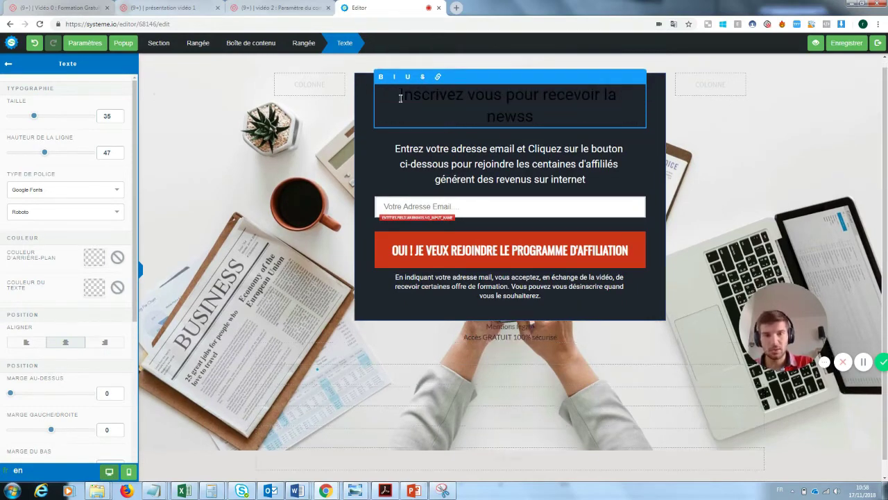
pyautogui.press('BackSpace')
pyautogui.write('letter')
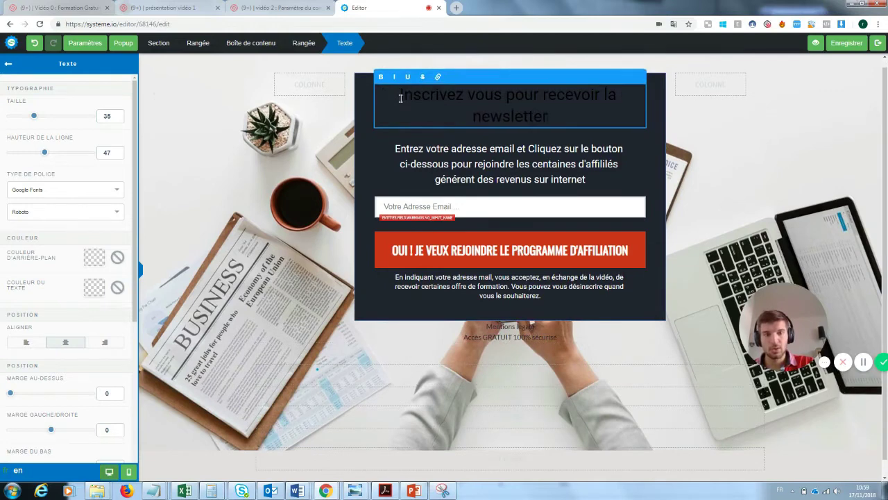
# Set the new headline's text colour to white (FFFFFF).
pyautogui.moveTo(554, 119); pyautogui.dragTo(400, 96)
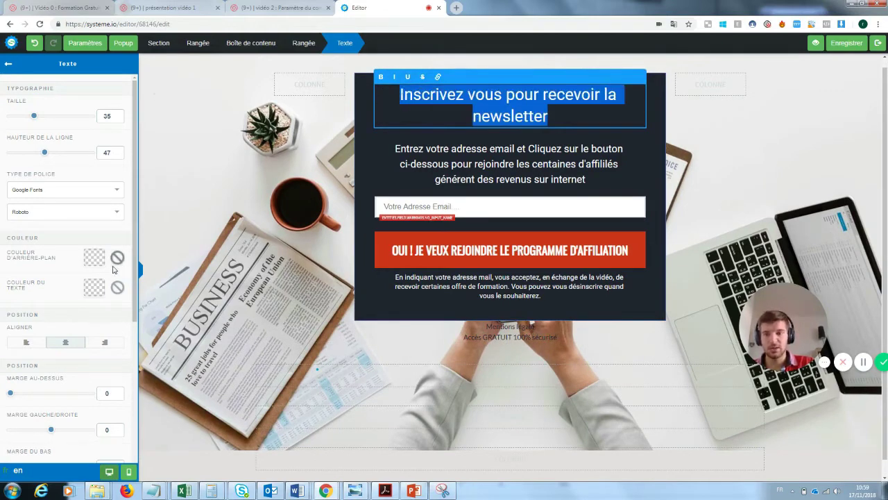
pyautogui.click(96, 289)
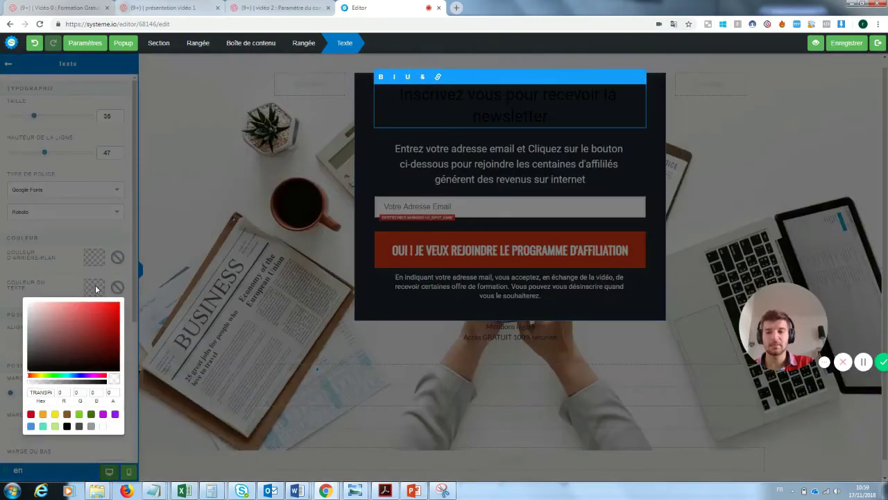
pyautogui.click(104, 427)
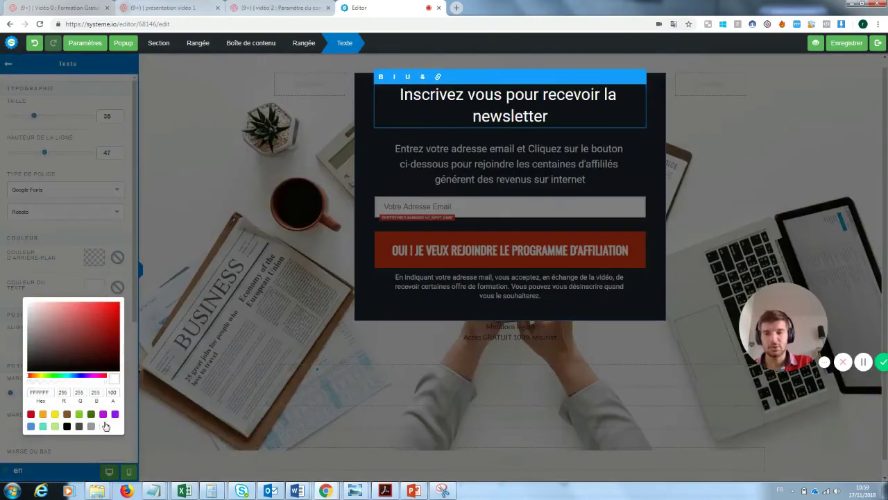
pyautogui.click(338, 220)
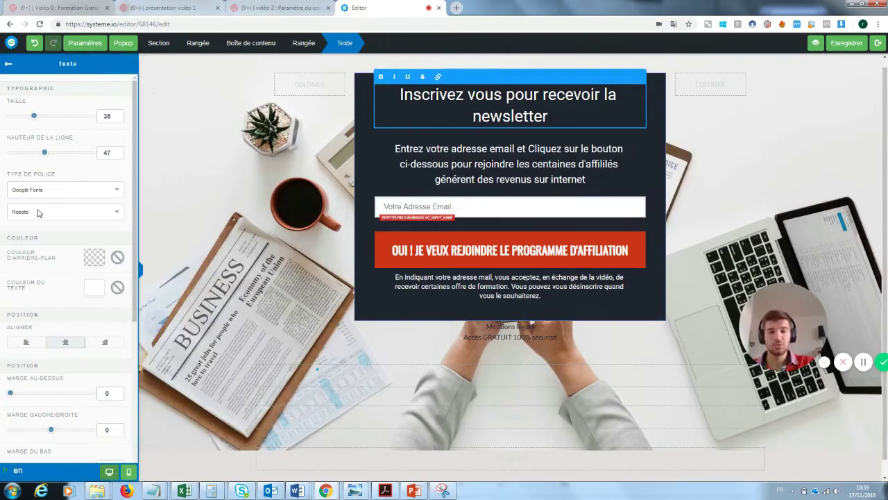
pyautogui.press('Escape')
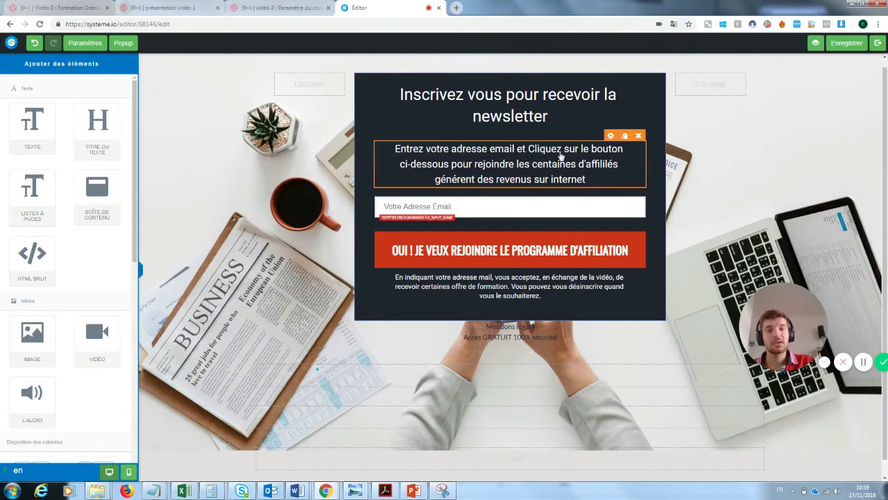
# End the intro paragraph with 'rejoindre notre super newsletter'.
pyautogui.click(525, 176)
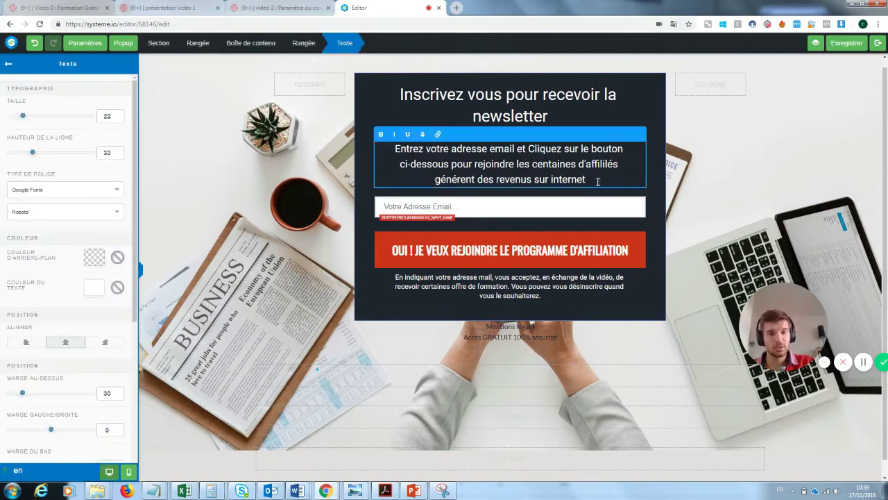
pyautogui.moveTo(589, 180); pyautogui.dragTo(517, 164)
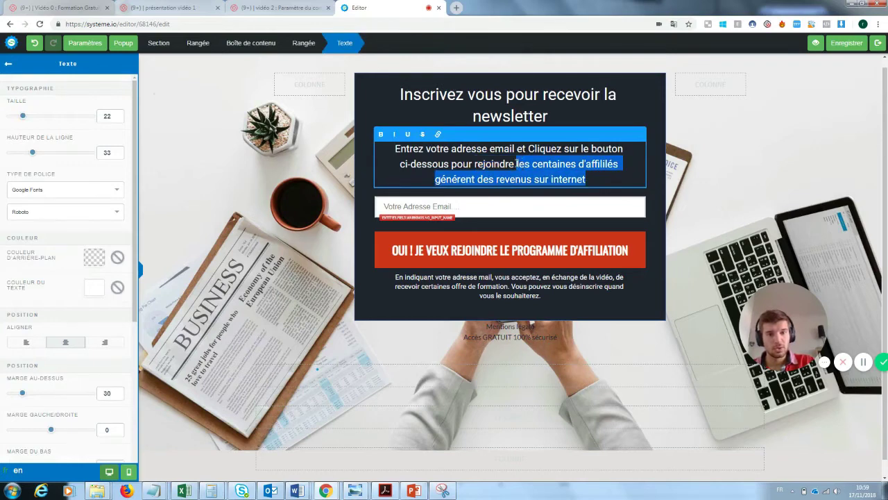
pyautogui.write('notre super')
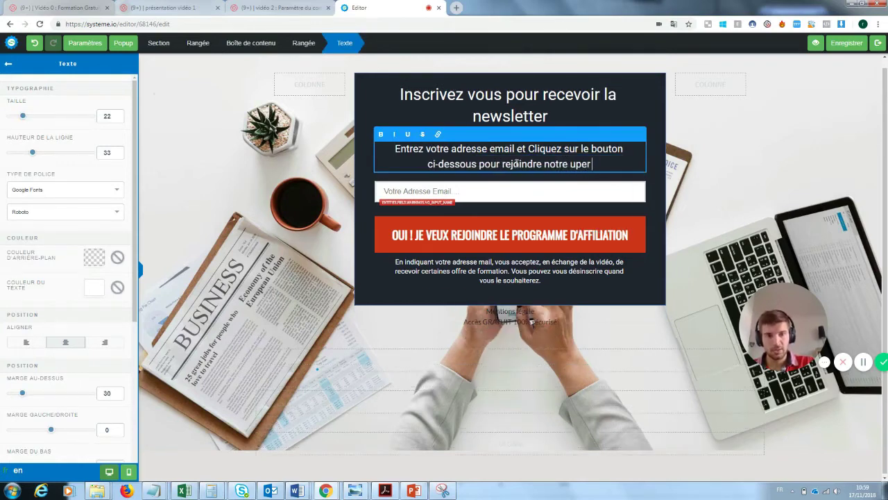
pyautogui.press('BackSpace')
pyautogui.press('BackSpace')
pyautogui.press('BackSpace')
pyautogui.press('BackSpace')
pyautogui.press('BackSpace')
pyautogui.write('super news')
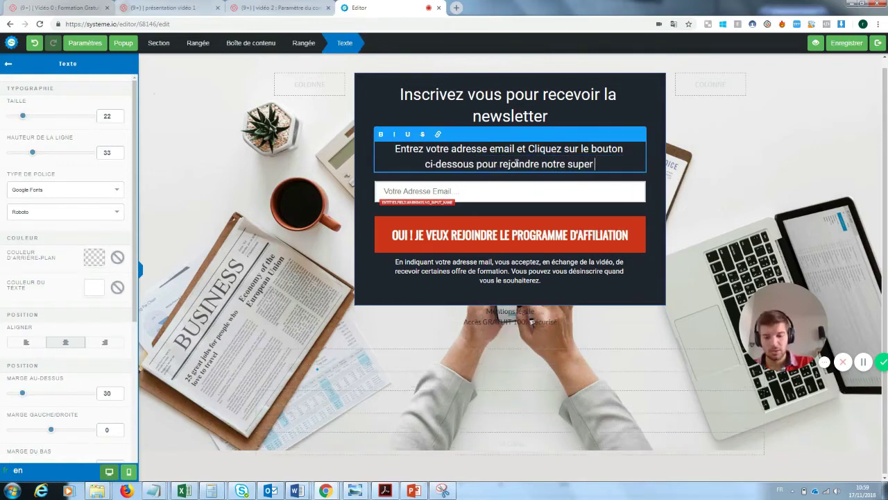
pyautogui.write('letter')
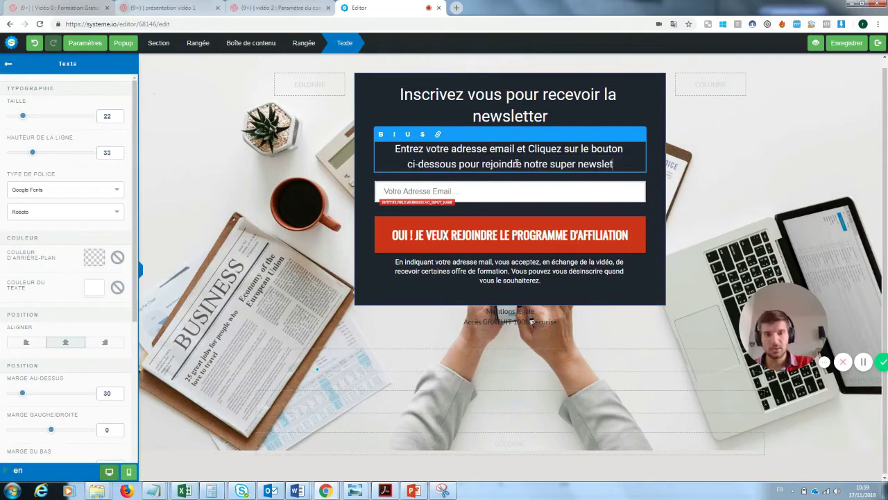
pyautogui.click(458, 193)
pyautogui.click(458, 193)
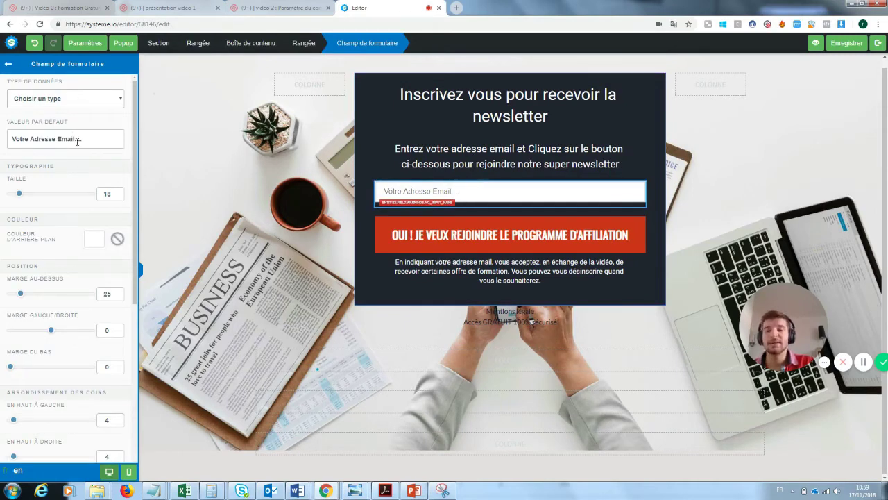
# In the signup button's label, replace 'LE PROGRAMME D'AFFILIATION' with 'LA NEWSLETTER'.
pyautogui.click(552, 235)
pyautogui.click(623, 239)
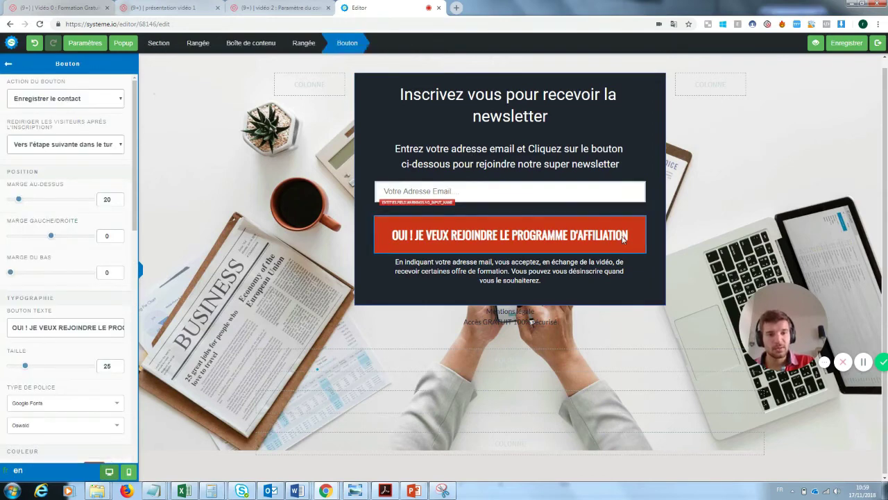
pyautogui.click(584, 239)
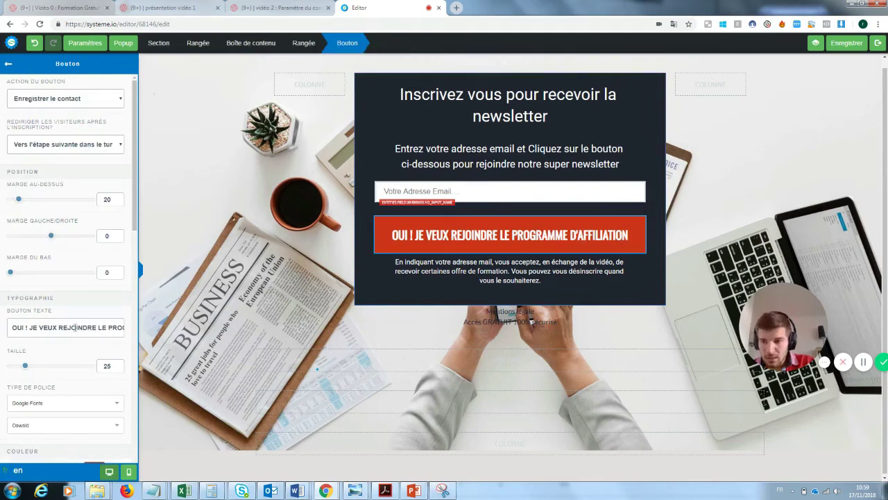
pyautogui.moveTo(100, 327); pyautogui.dragTo(151, 333)
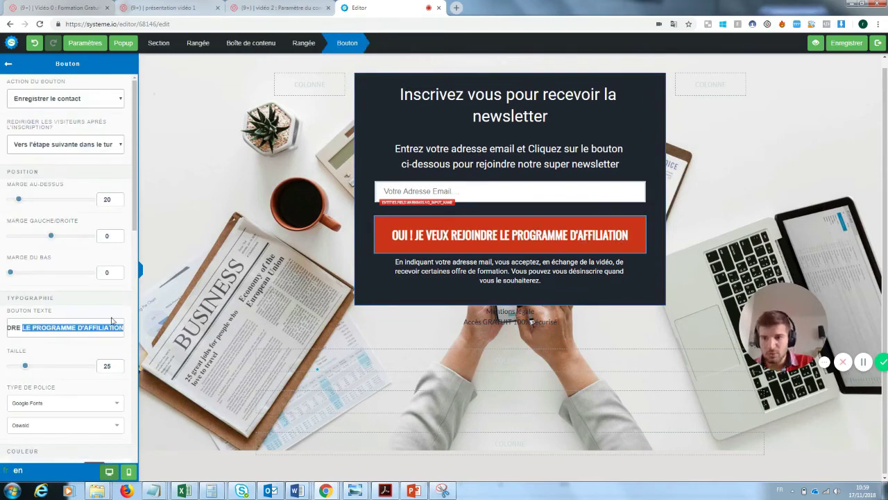
pyautogui.press('BackSpace')
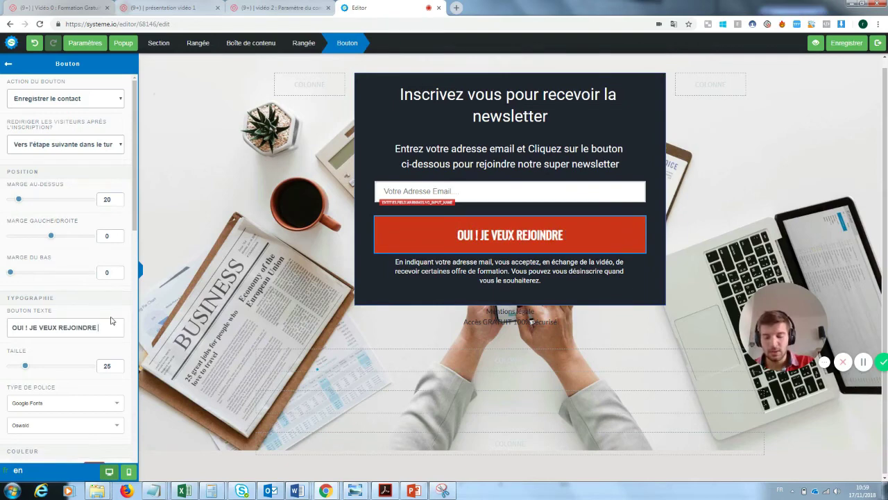
pyautogui.write('la newsletter')
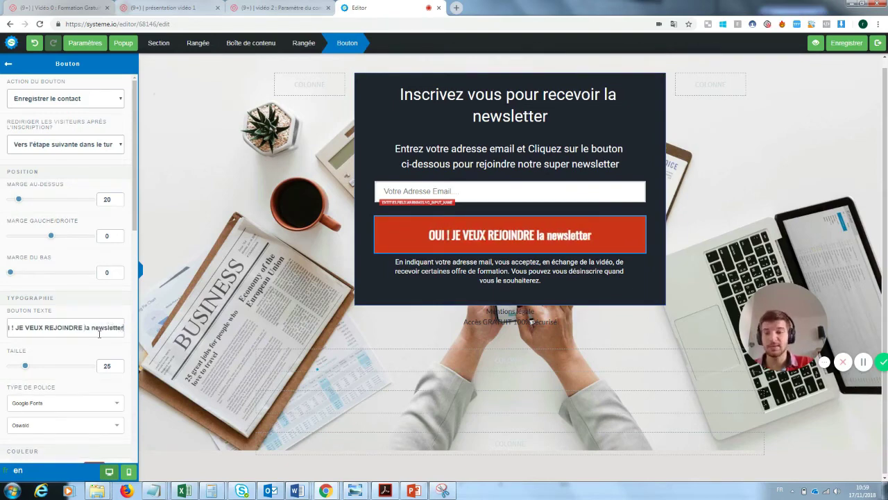
pyautogui.moveTo(120, 327); pyautogui.dragTo(83, 329)
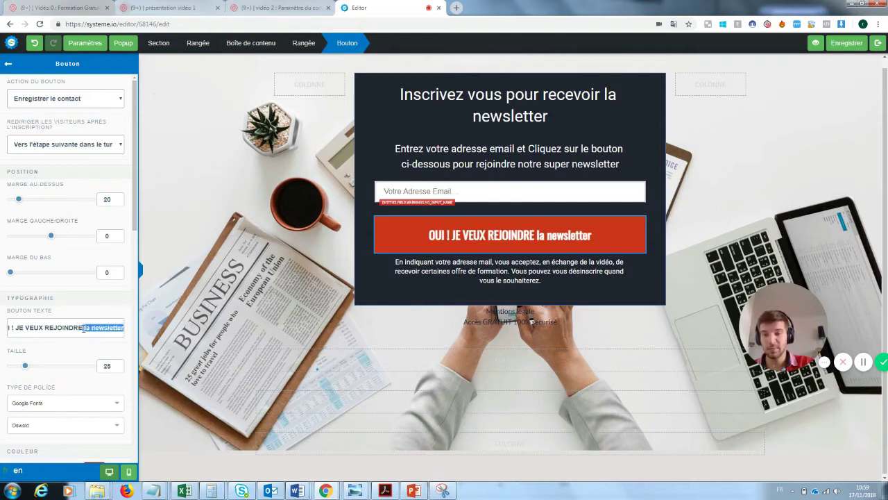
pyautogui.write('L')
pyautogui.press('BackSpace')
pyautogui.write('L')
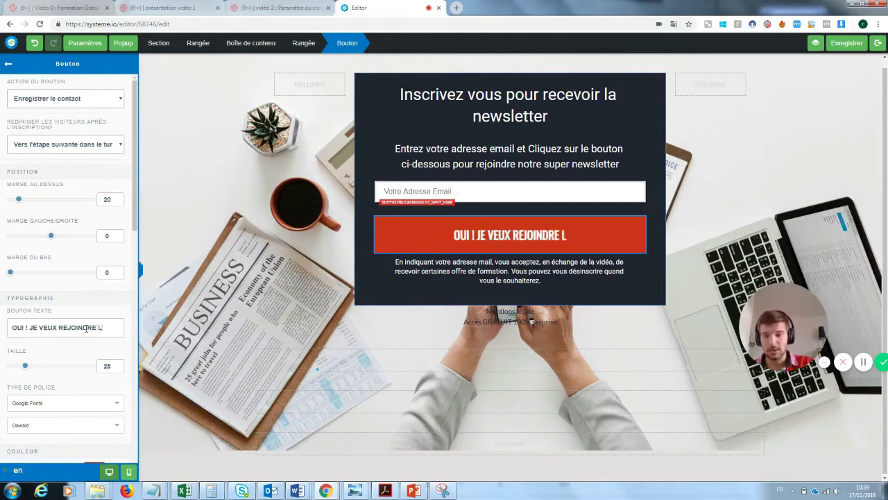
pyautogui.write('A NEWSL')
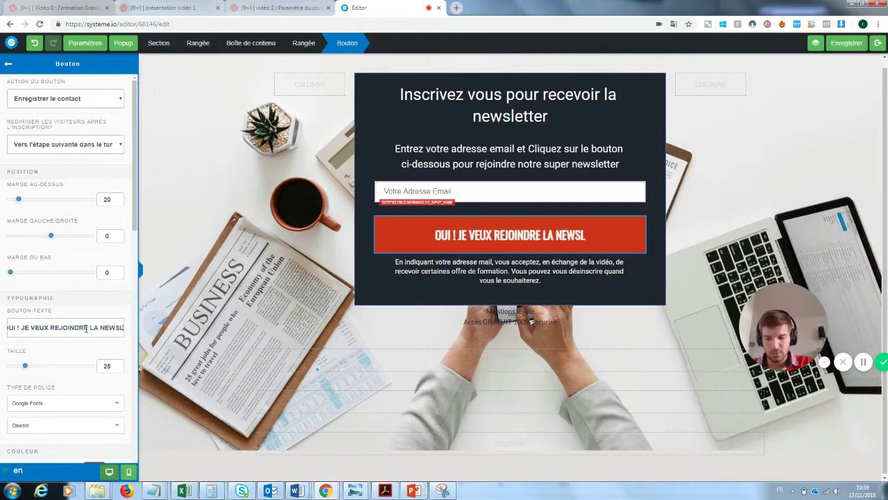
pyautogui.write('ETTER')
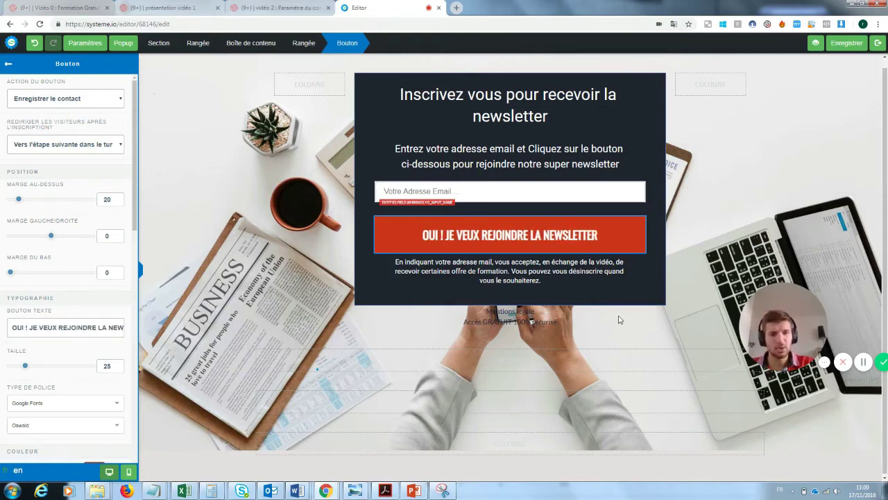
pyautogui.click(684, 267)
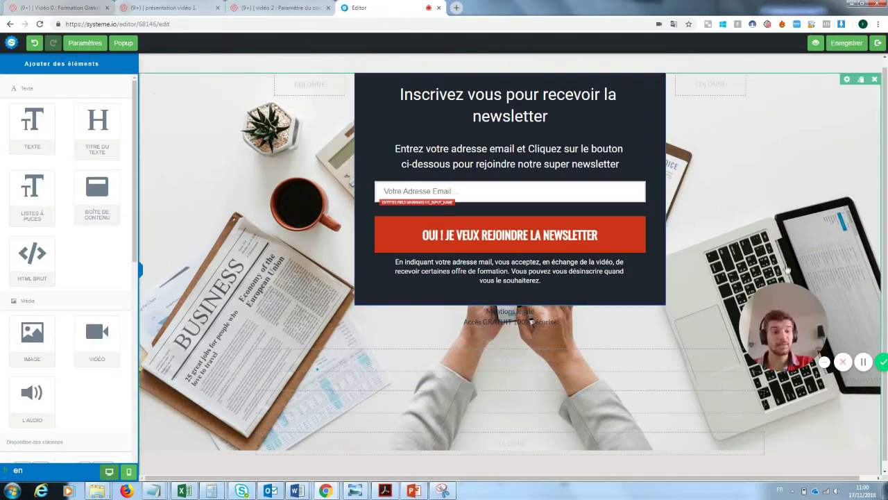
# Delete the two empty rows under the signup form and exit the page editor.
pyautogui.moveTo(802, 324); pyautogui.dragTo(553, 366)
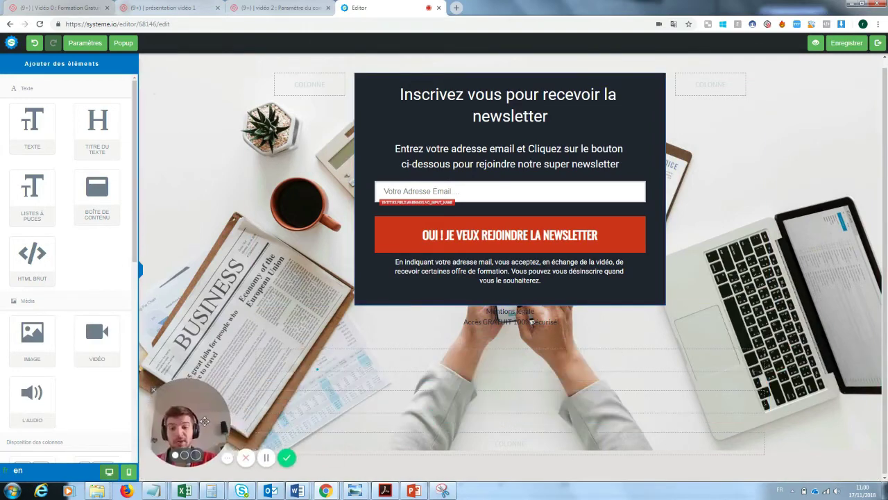
pyautogui.click(762, 333)
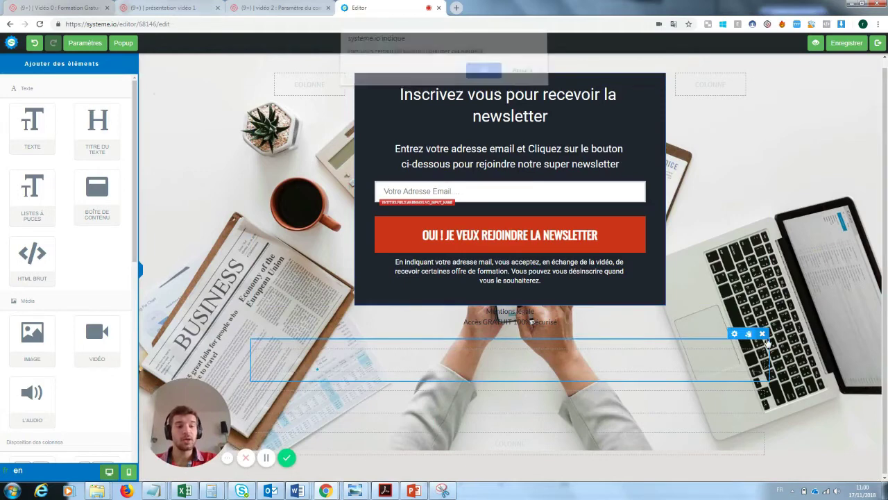
pyautogui.click(484, 76)
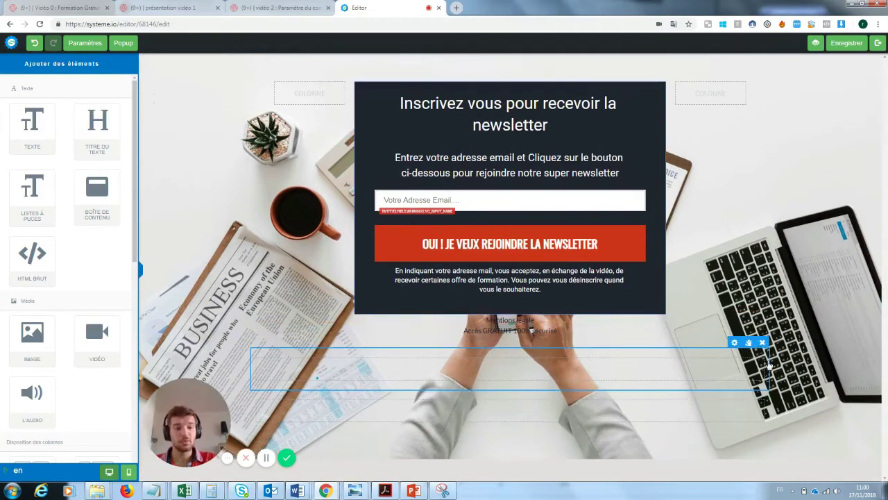
pyautogui.click(763, 343)
pyautogui.click(484, 76)
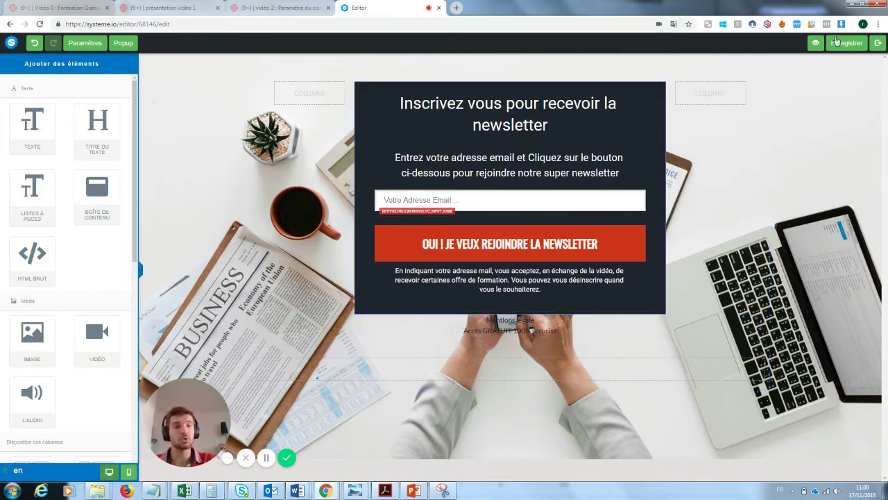
pyautogui.click(878, 43)
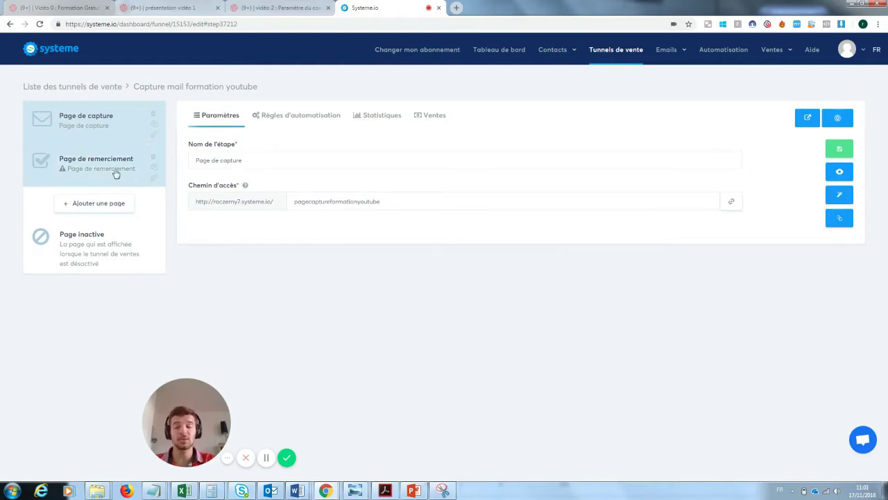
# Choose the merci template for the funnel's Page de remerciement step.
pyautogui.click(74, 173)
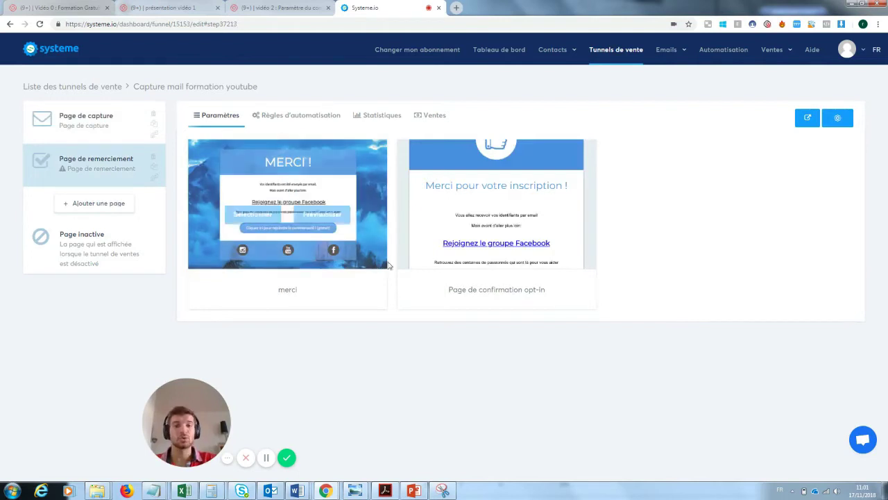
pyautogui.moveTo(478, 222)
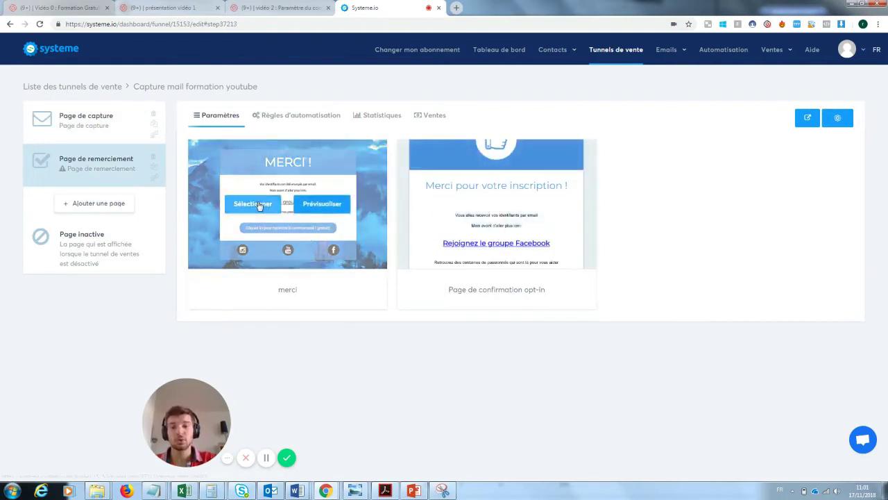
pyautogui.click(258, 206)
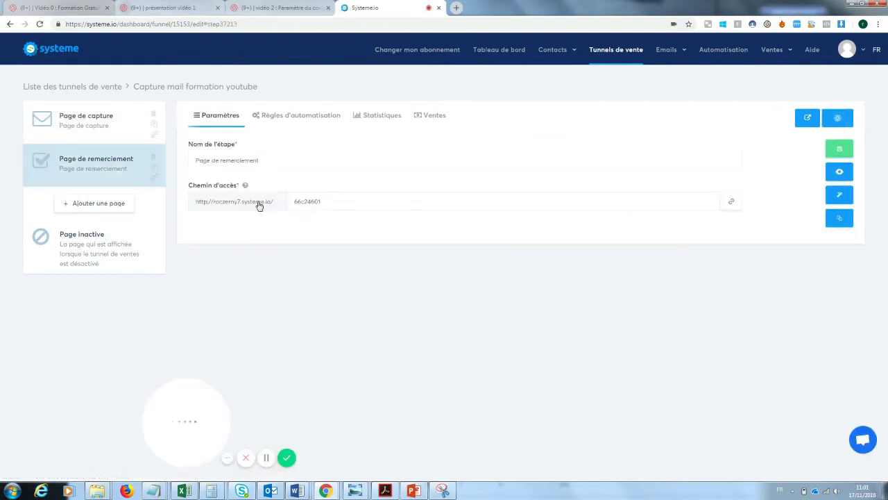
# Replace the text under MERCI ! with 'Ta newsletter va arriver'.
pyautogui.click(840, 197)
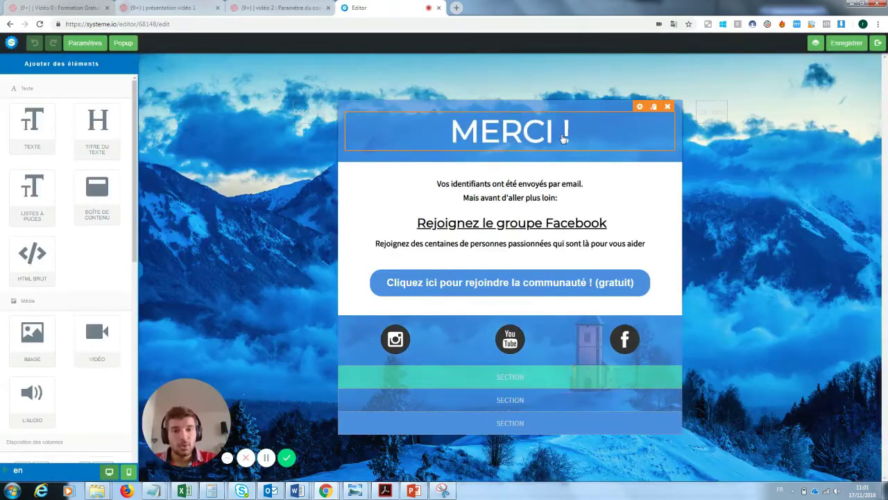
pyautogui.doubleClick(550, 198)
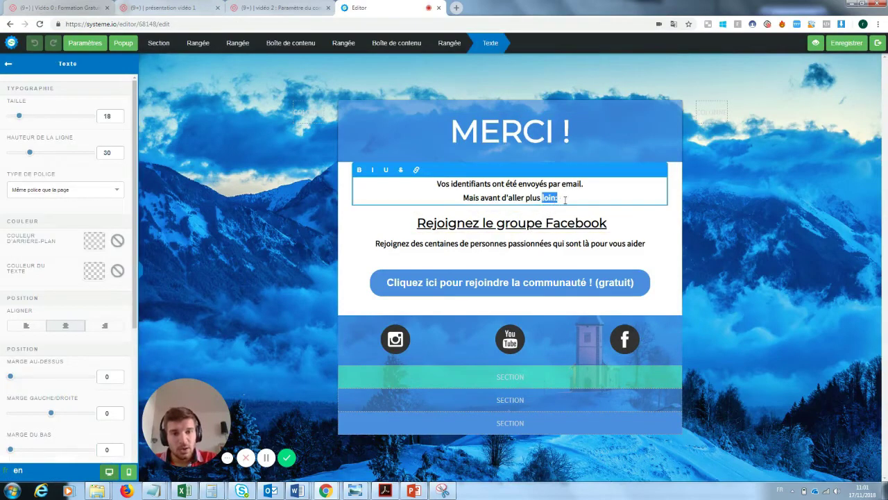
pyautogui.click(566, 199)
pyautogui.moveTo(566, 199); pyautogui.dragTo(428, 183)
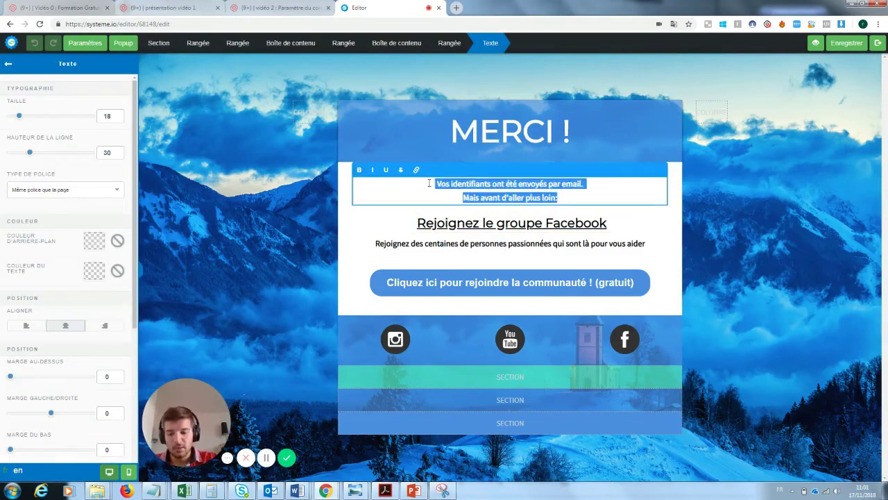
pyautogui.write('Ta newsl')
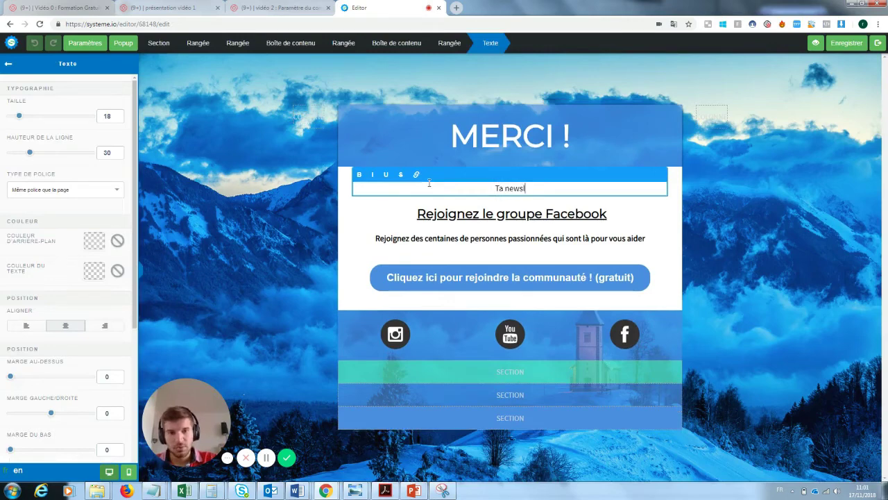
pyautogui.write('etter va arriver')
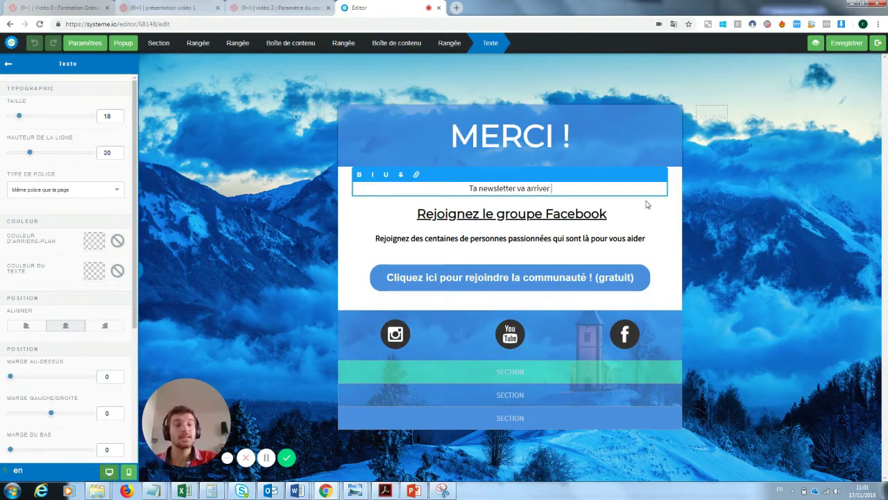
pyautogui.click(648, 203)
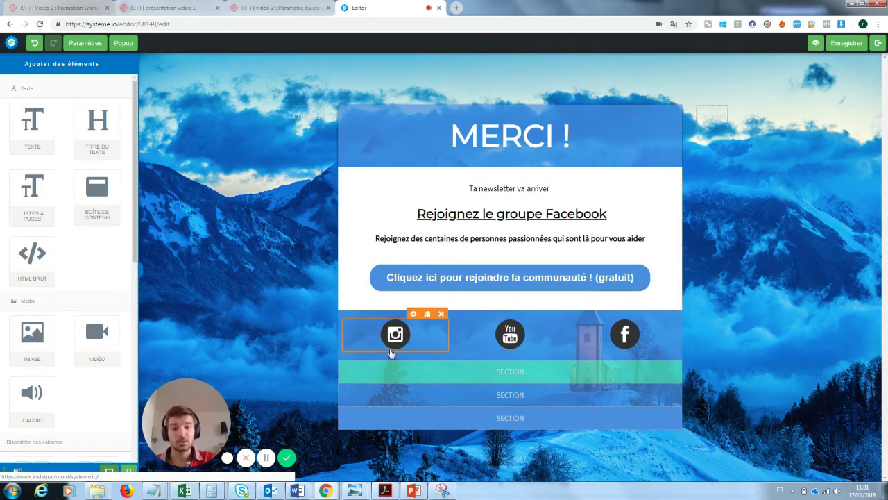
# Keep the join-the-community button redirecting to the Facebook group link.
pyautogui.click(517, 278)
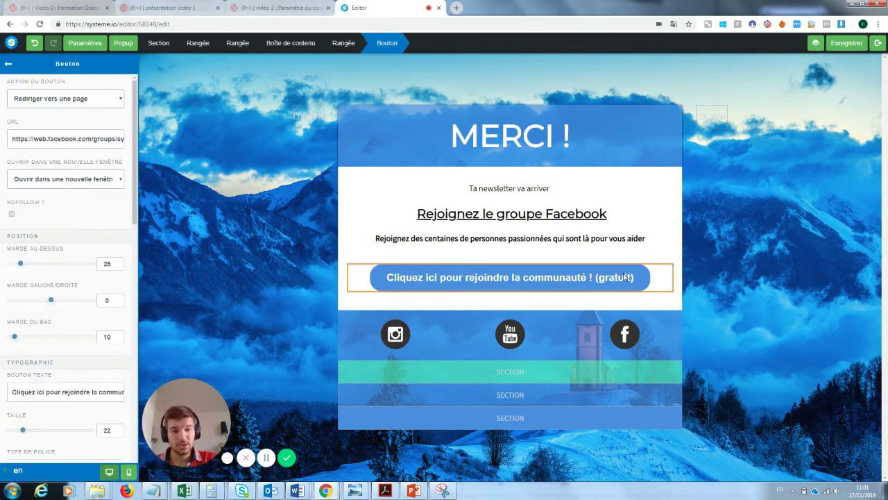
pyautogui.click(93, 102)
pyautogui.click(92, 102)
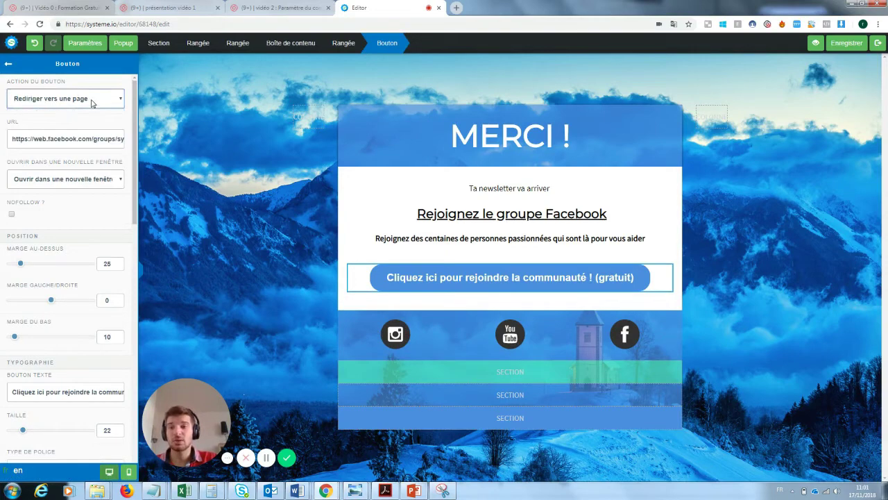
pyautogui.tripleClick(66, 139)
pyautogui.click(517, 202)
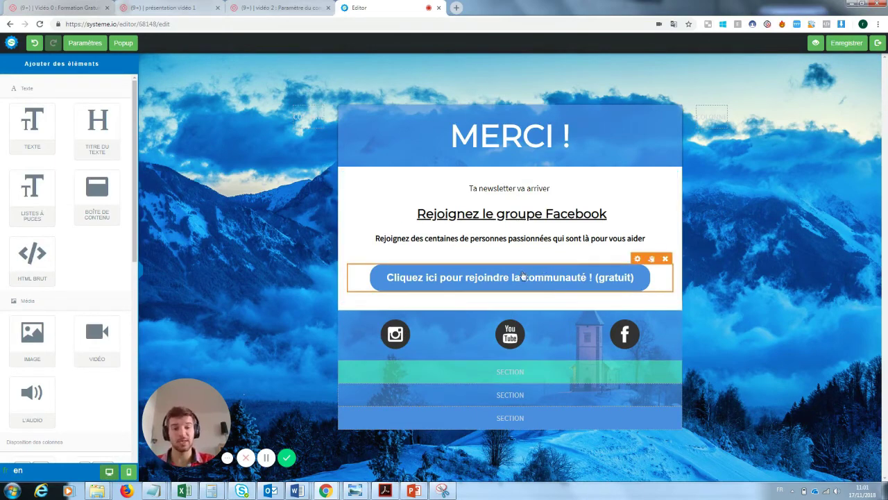
# Inspect the Instagram icon and the content row, then save the thank-you page.
pyautogui.click(400, 334)
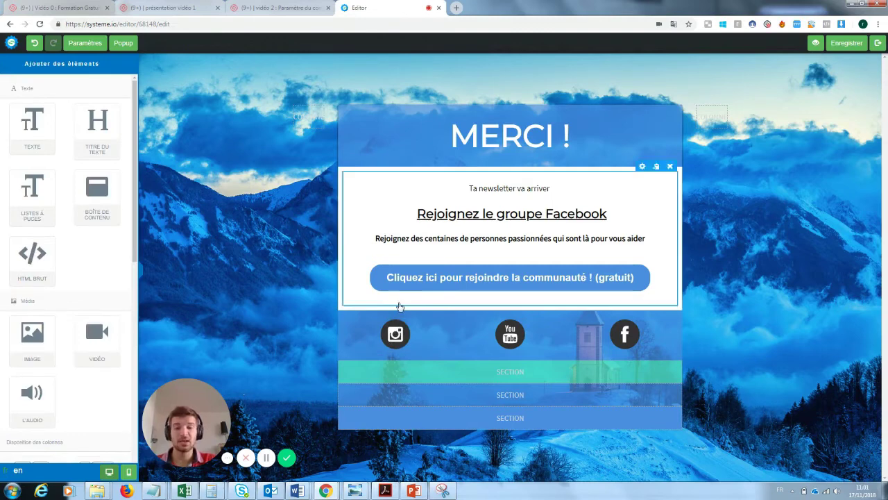
pyautogui.click(398, 321)
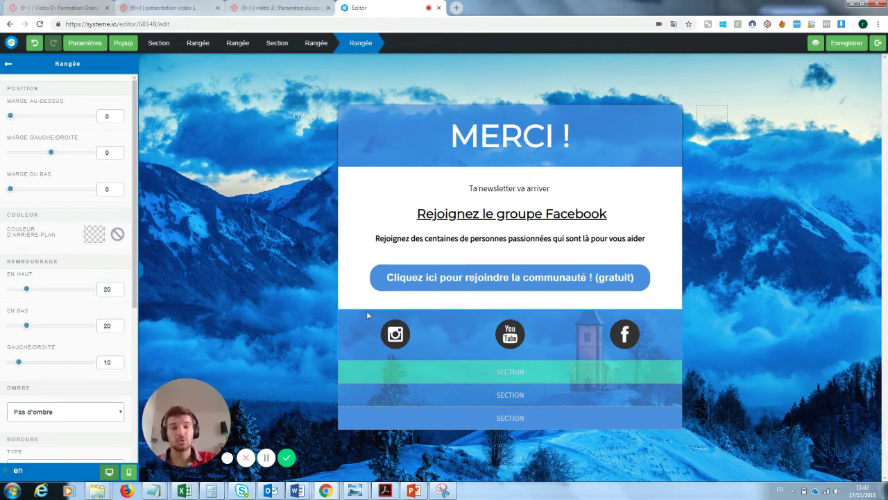
pyautogui.press('Escape')
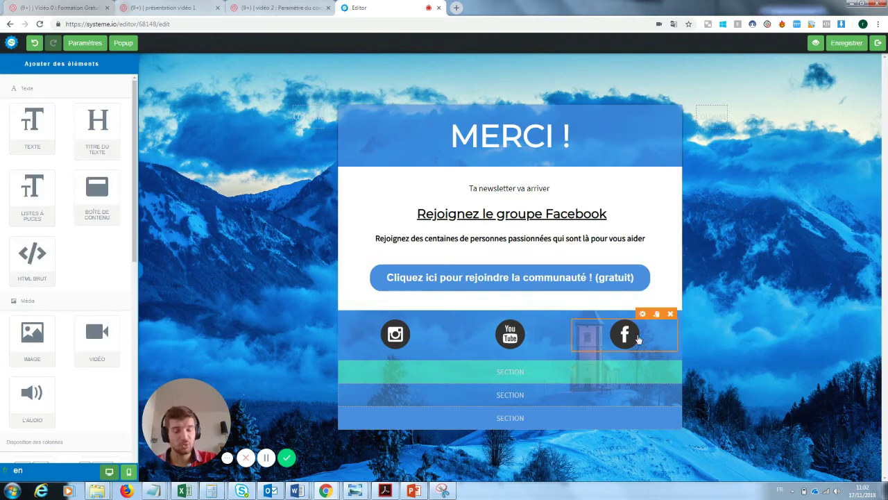
pyautogui.click(846, 48)
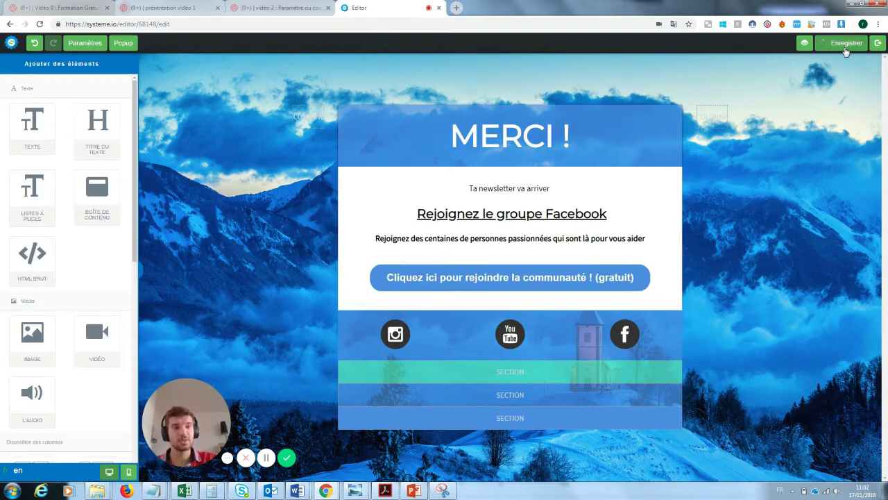
# Leave the editor and open the funnel's live capture page in a new tab.
pyautogui.click(878, 44)
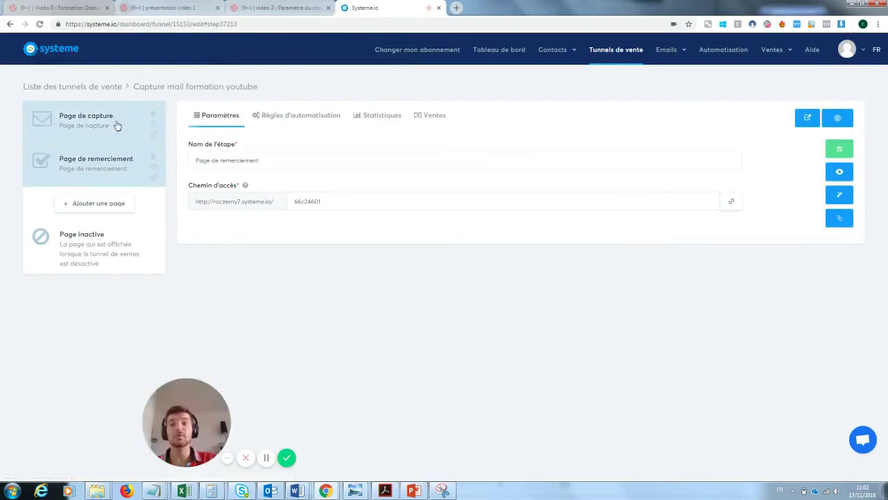
pyautogui.click(117, 125)
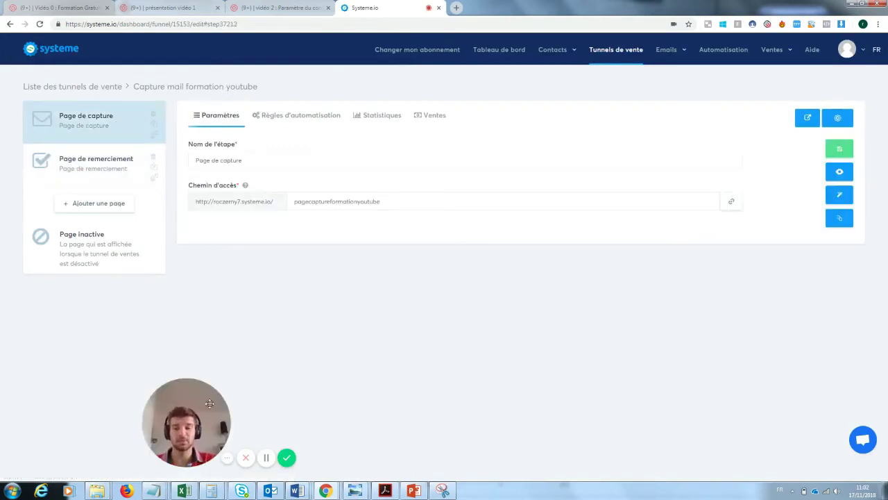
pyautogui.moveTo(209, 403); pyautogui.dragTo(92, 408)
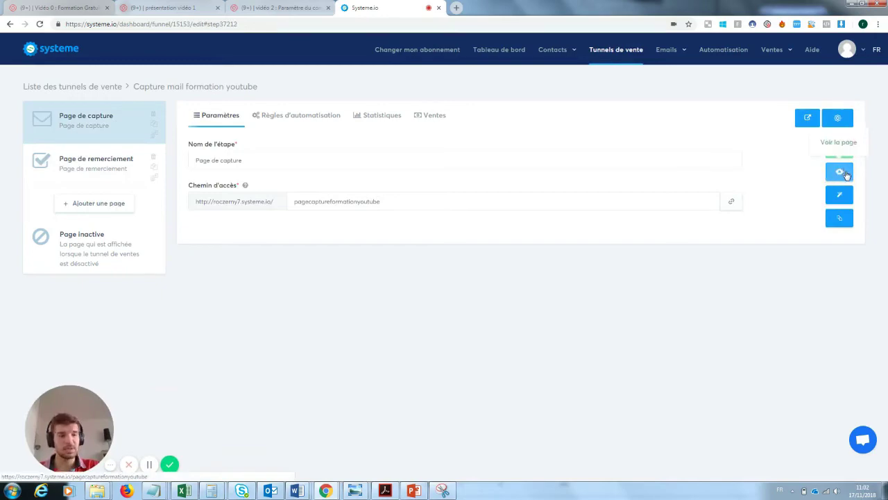
pyautogui.click(840, 172)
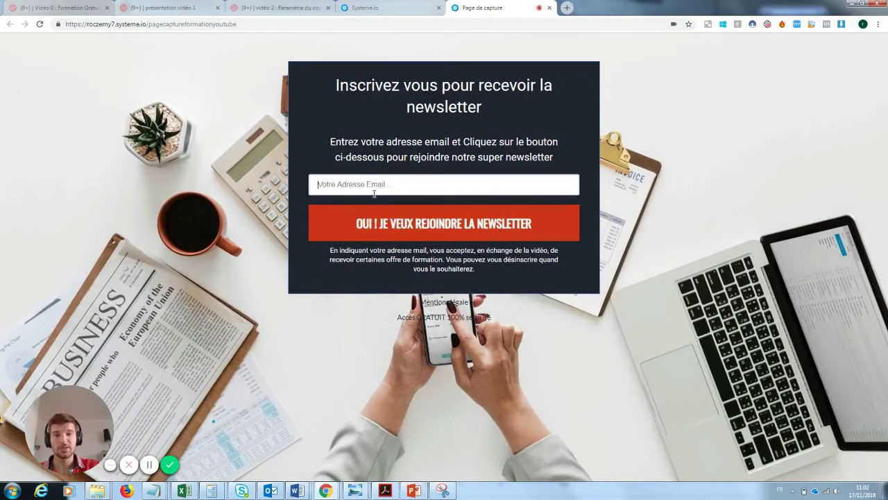
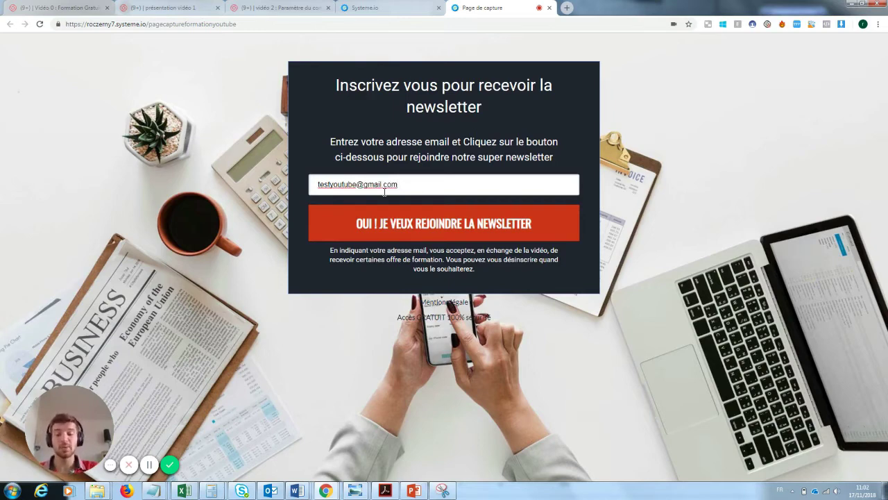
# Submit a test email address on the capture page, then return to the funnel settings.
pyautogui.click(449, 224)
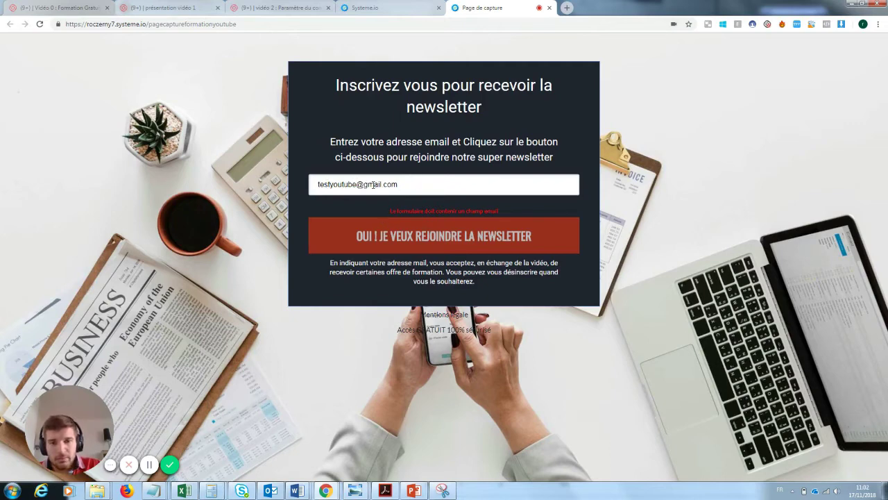
pyautogui.moveTo(356, 184); pyautogui.dragTo(328, 185)
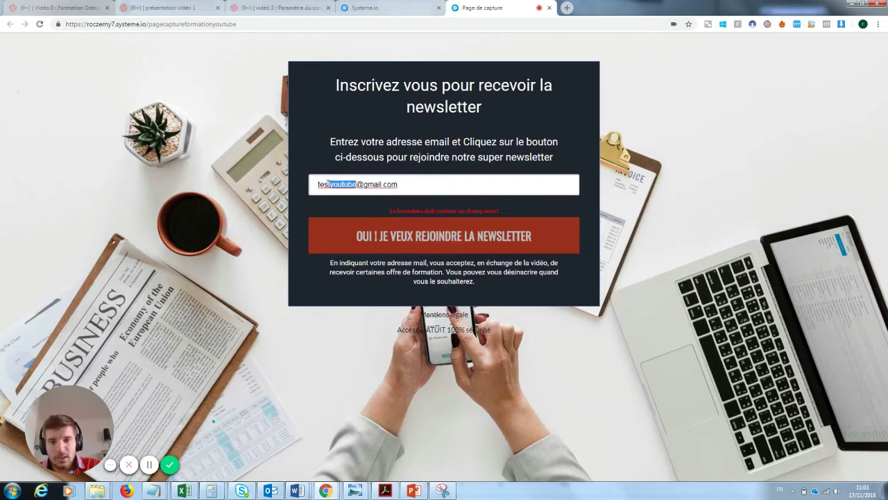
pyautogui.press('BackSpace')
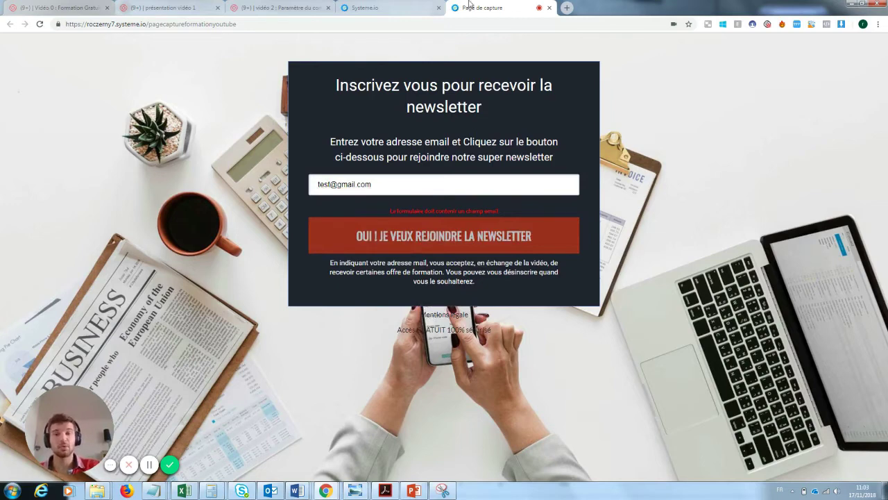
pyautogui.click(362, 8)
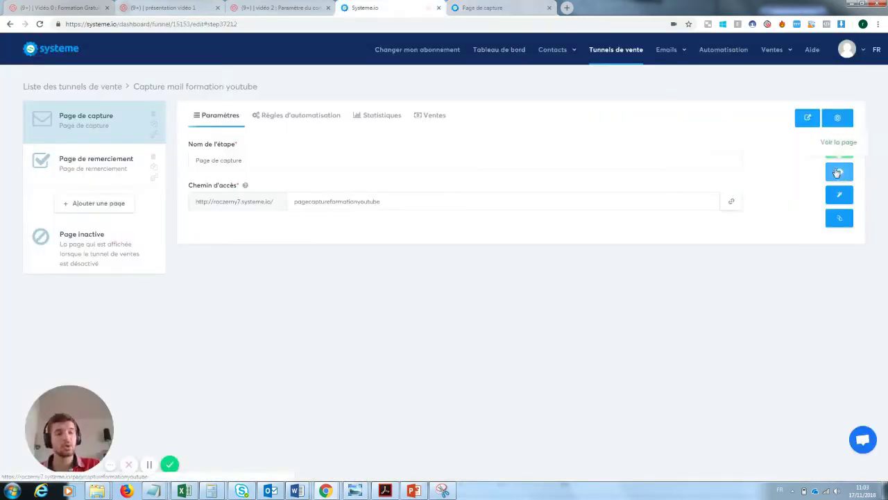
# Set the capture form input to data type Email with default text 'Rentre ton email ici', and save.
pyautogui.click(840, 197)
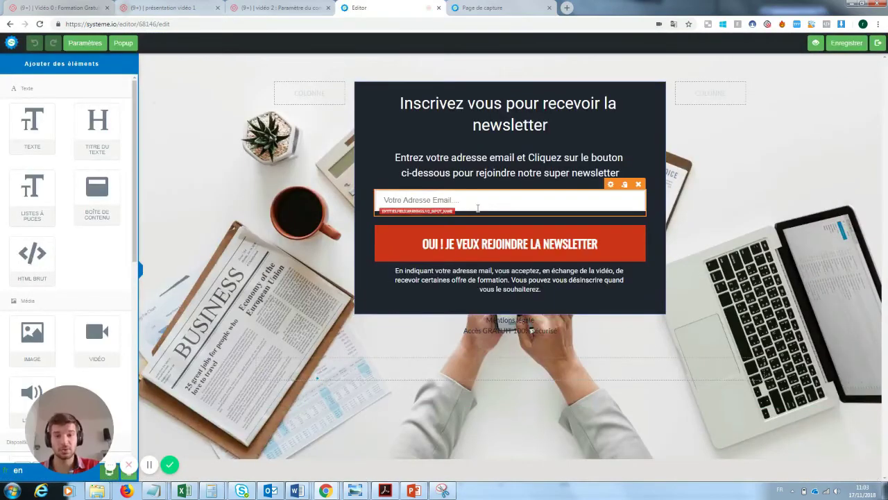
pyautogui.click(477, 209)
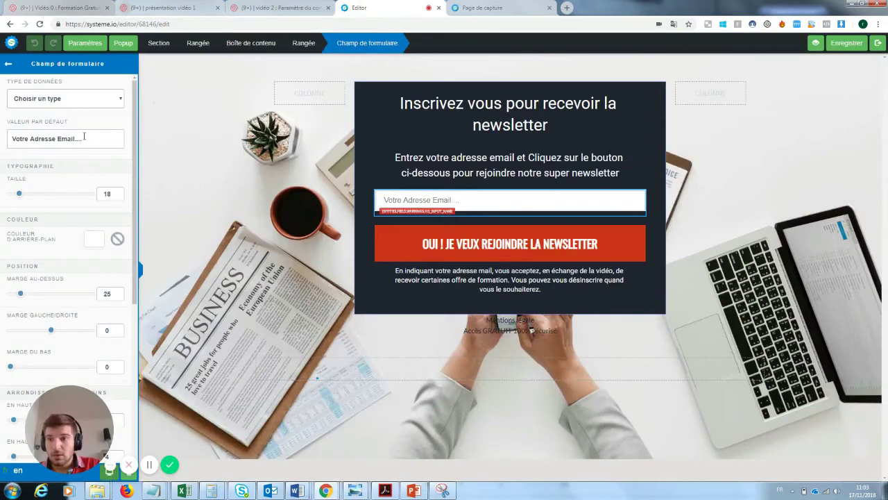
pyautogui.click(87, 101)
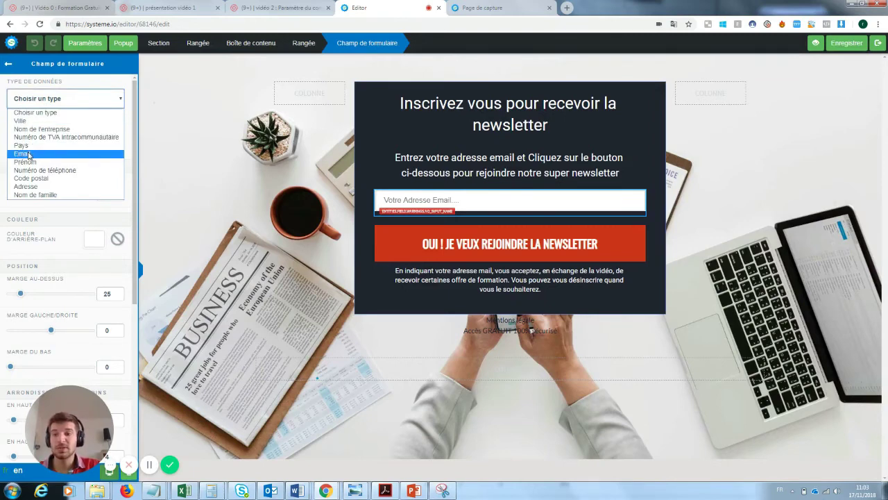
pyautogui.click(290, 152)
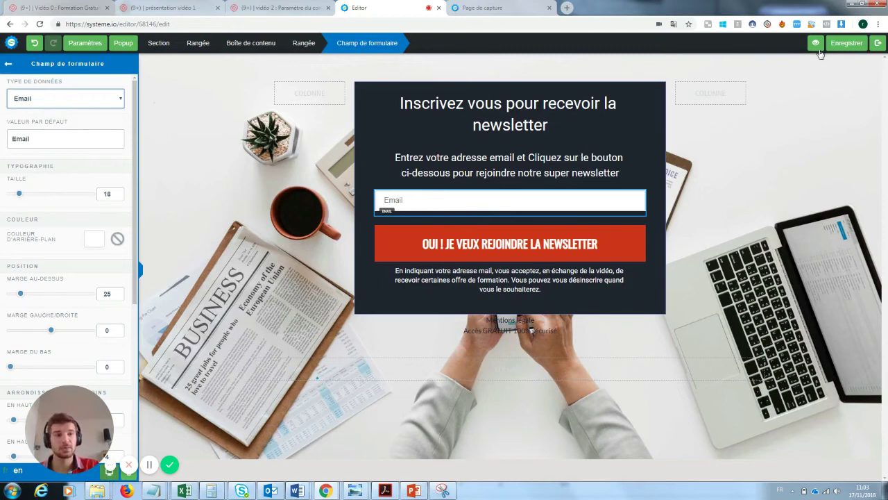
pyautogui.moveTo(38, 139); pyautogui.dragTo(2, 141)
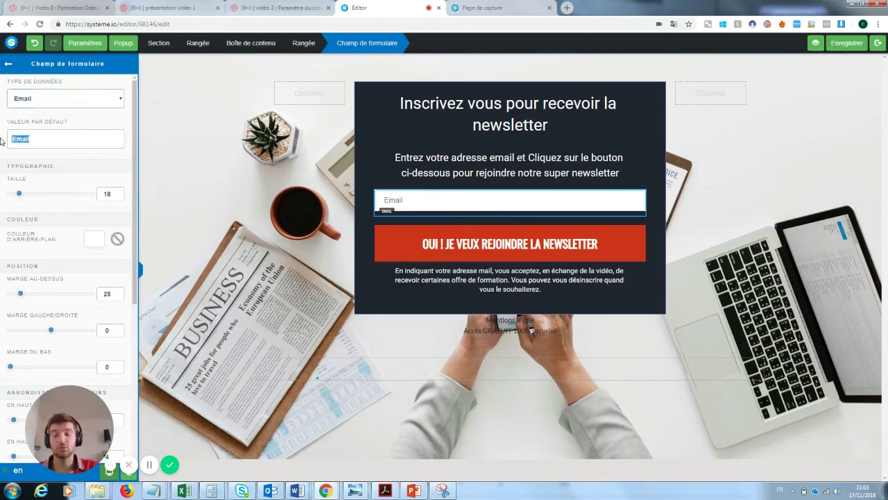
pyautogui.press('BackSpace')
pyautogui.write('Rentr')
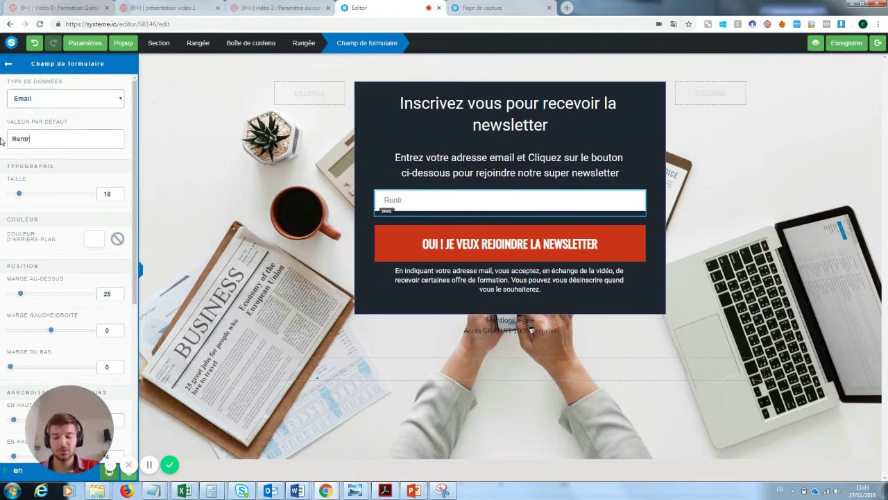
pyautogui.write('e ton email ici :)')
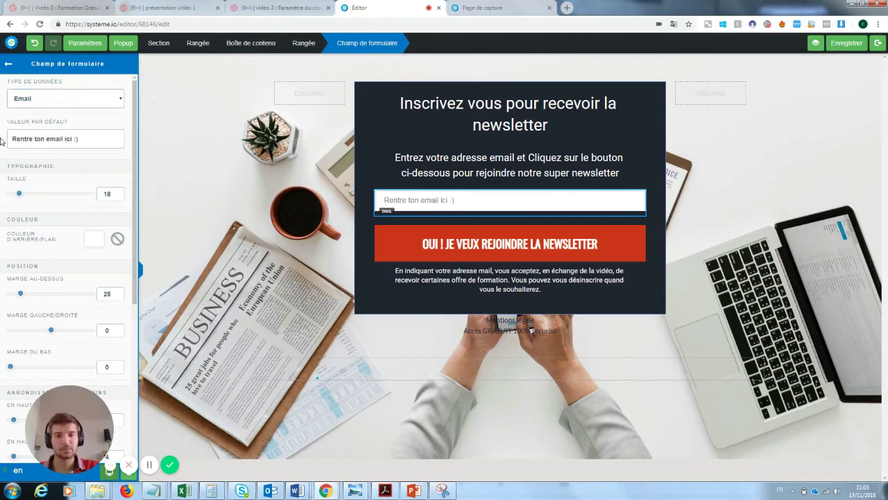
pyautogui.click(841, 44)
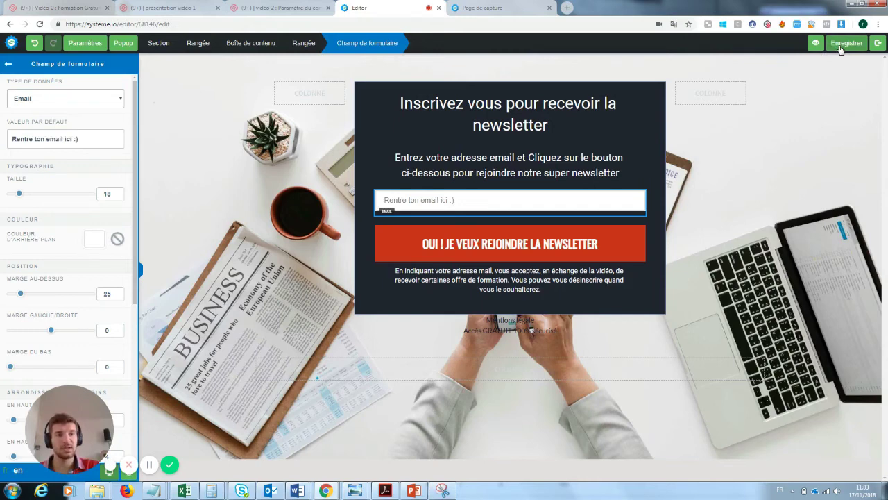
pyautogui.click(880, 45)
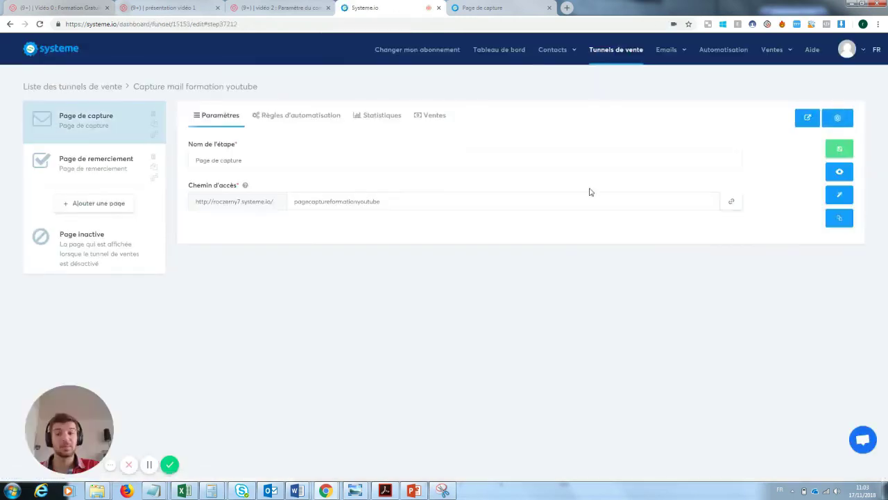
# Sign up a test email address on the live capture page and confirm the MERCI ! page appears.
pyautogui.click(842, 174)
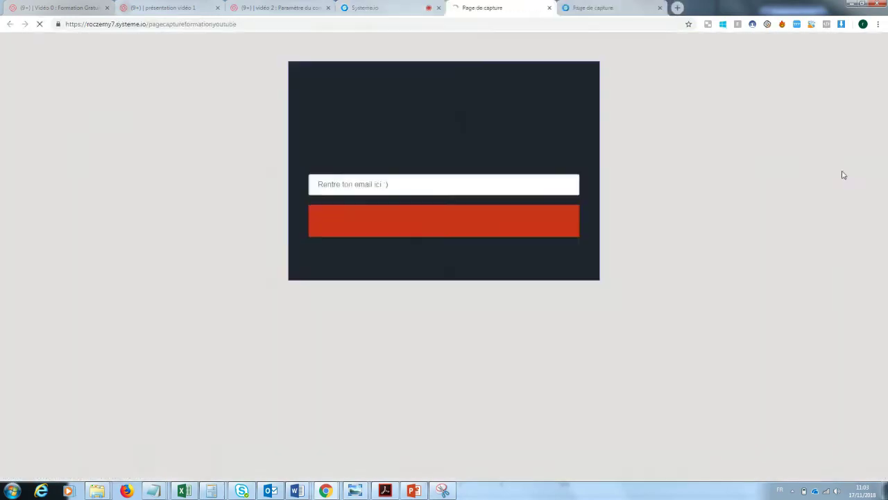
pyautogui.click(386, 177)
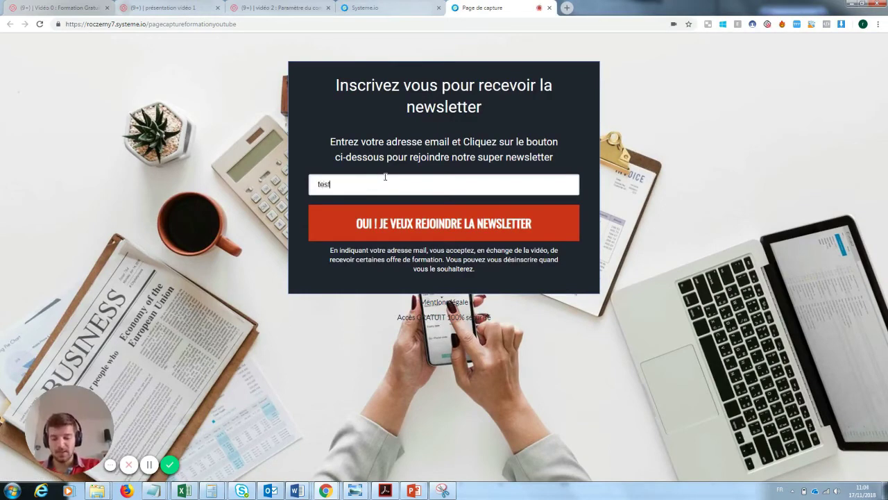
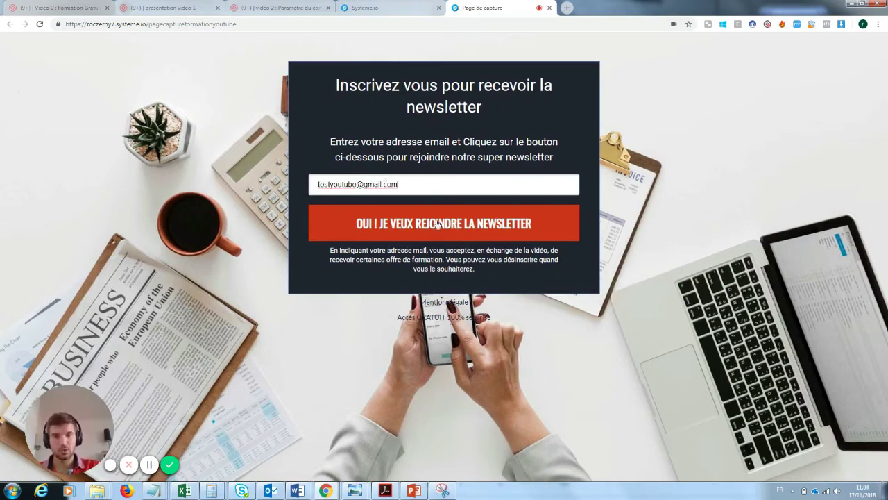
pyautogui.click(437, 223)
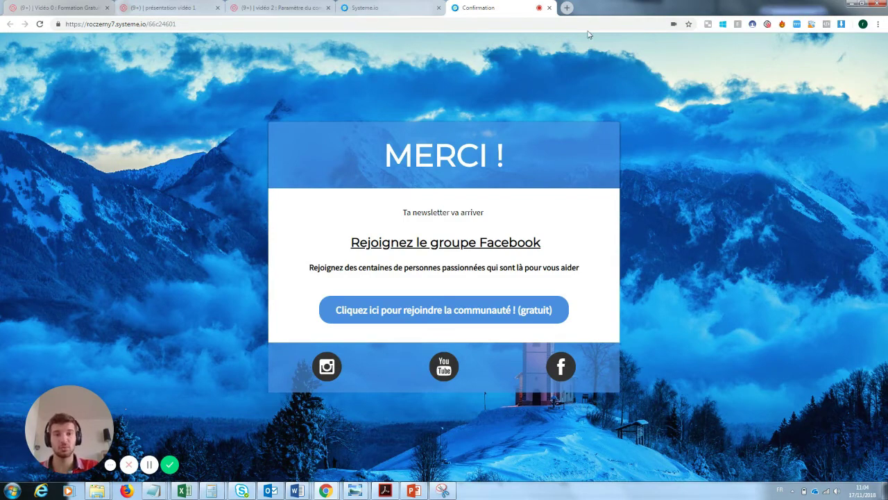
pyautogui.click(549, 8)
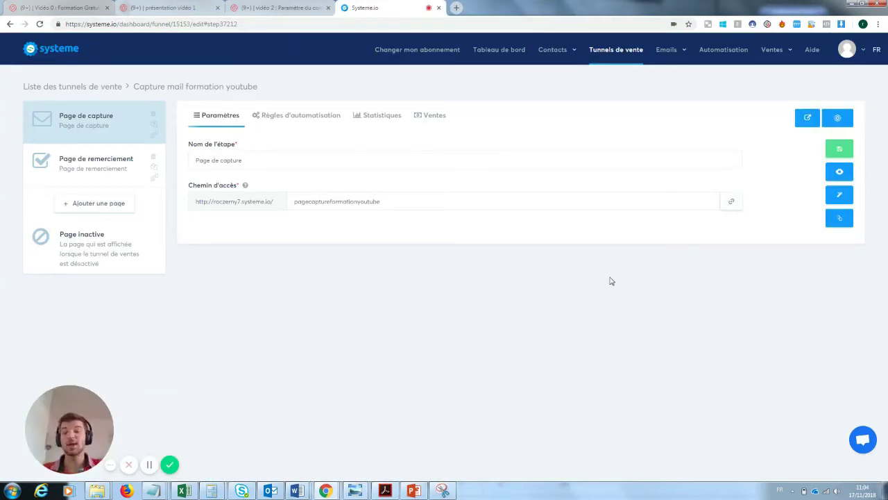
# Check the Contacts list for the test signup, then return to the Tunnels de vente list.
pyautogui.moveTo(547, 57)
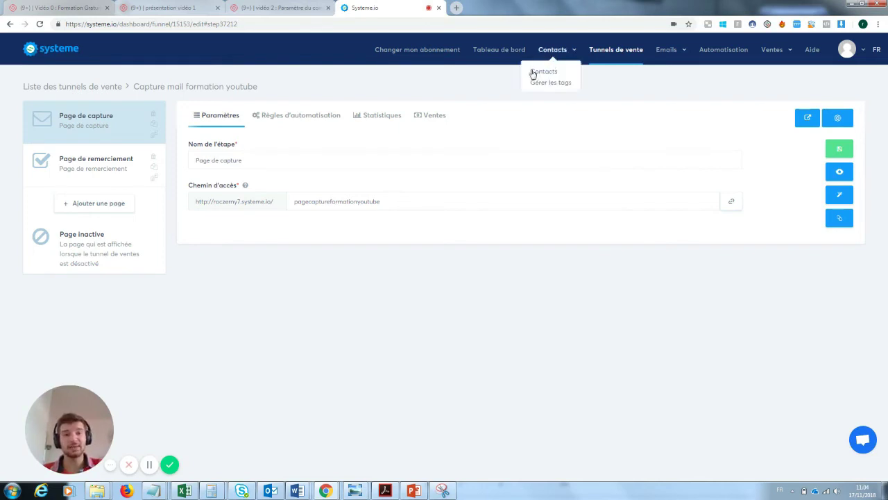
pyautogui.click(540, 74)
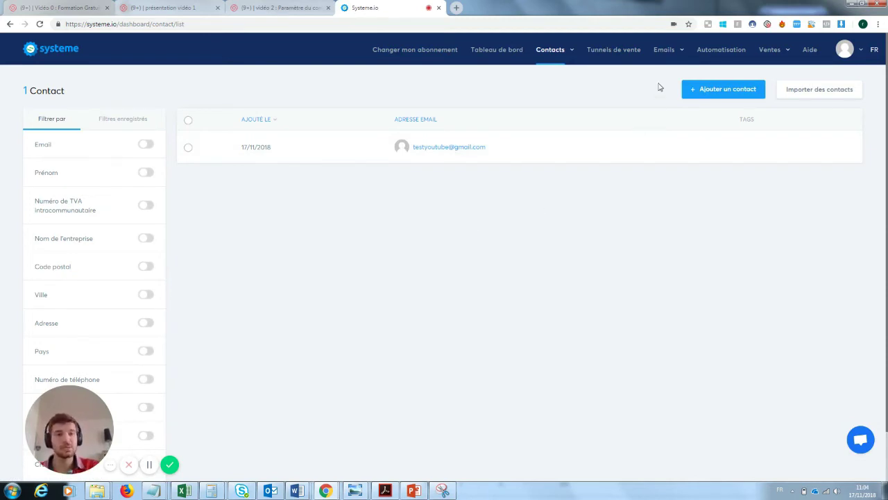
pyautogui.moveTo(670, 52)
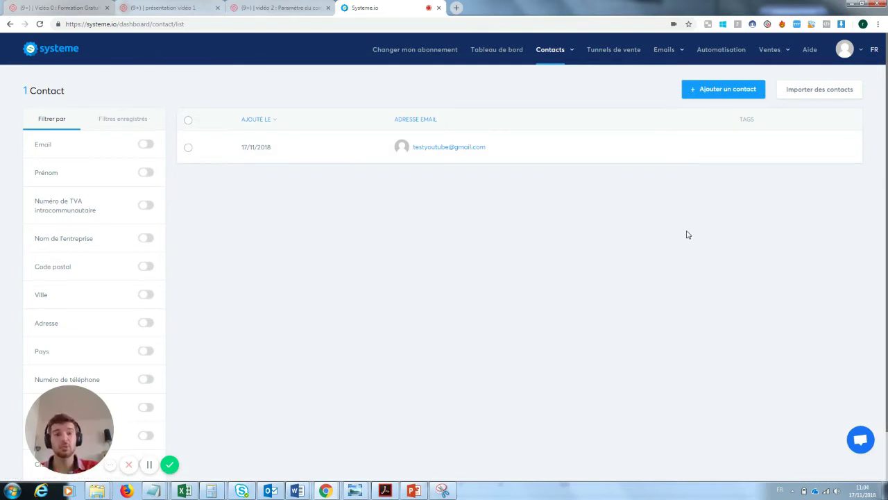
pyautogui.click(621, 55)
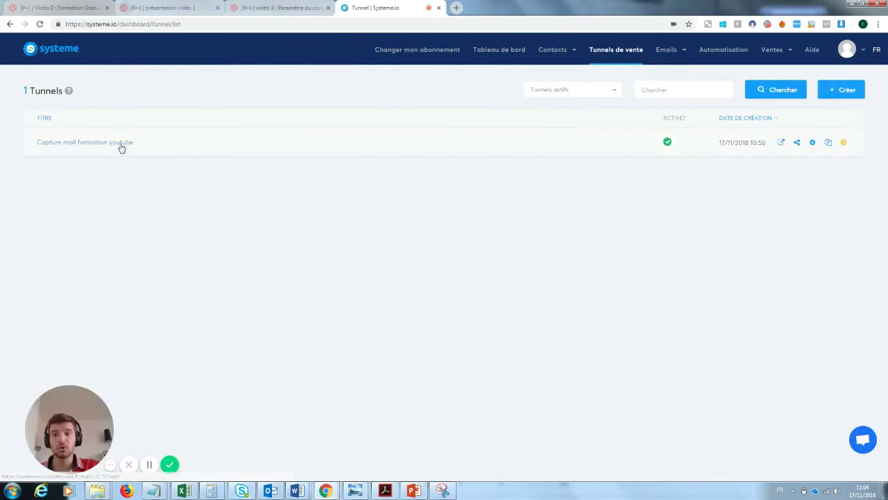
# Open the Capture mail formation youtube funnel's automation rules, showing the Formulaire souscrit trigger.
pyautogui.click(121, 147)
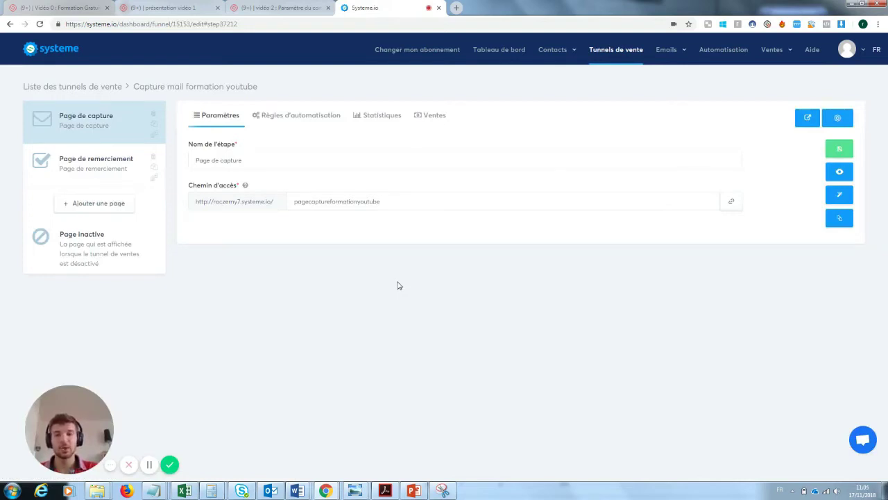
pyautogui.click(293, 119)
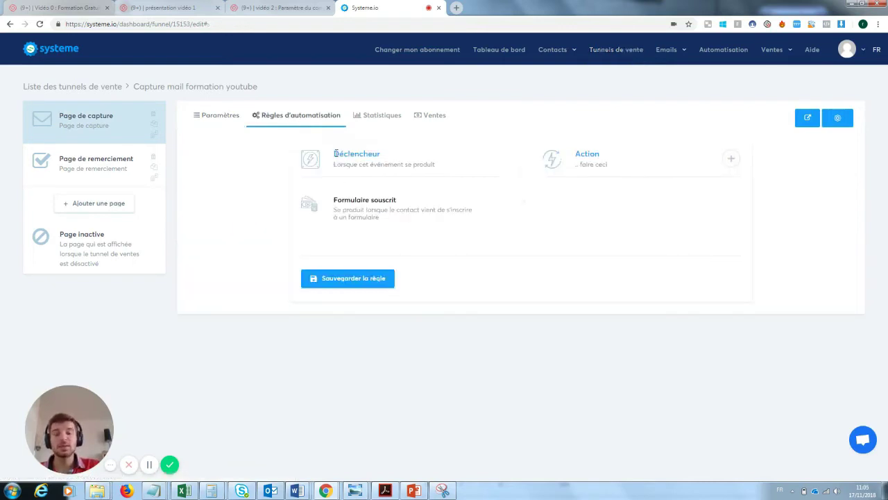
pyautogui.moveTo(335, 154); pyautogui.dragTo(392, 158)
pyautogui.click(393, 159)
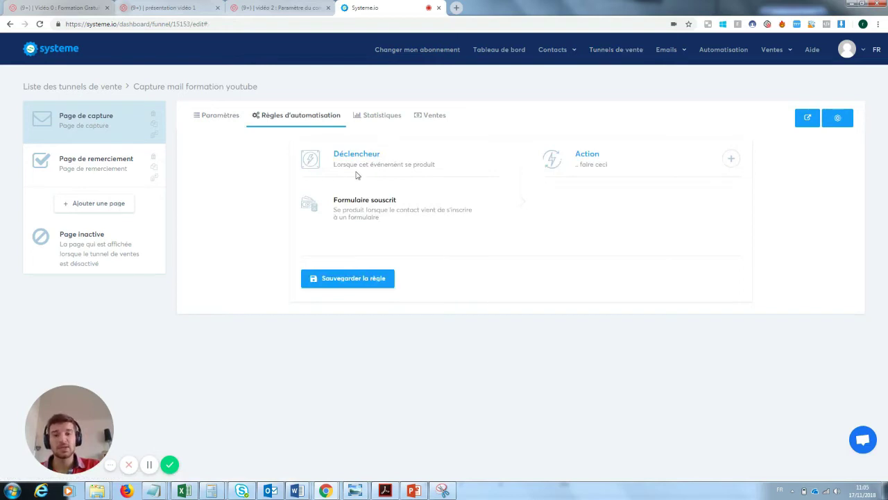
pyautogui.moveTo(335, 163); pyautogui.dragTo(337, 200)
pyautogui.click(377, 209)
pyautogui.click(337, 201)
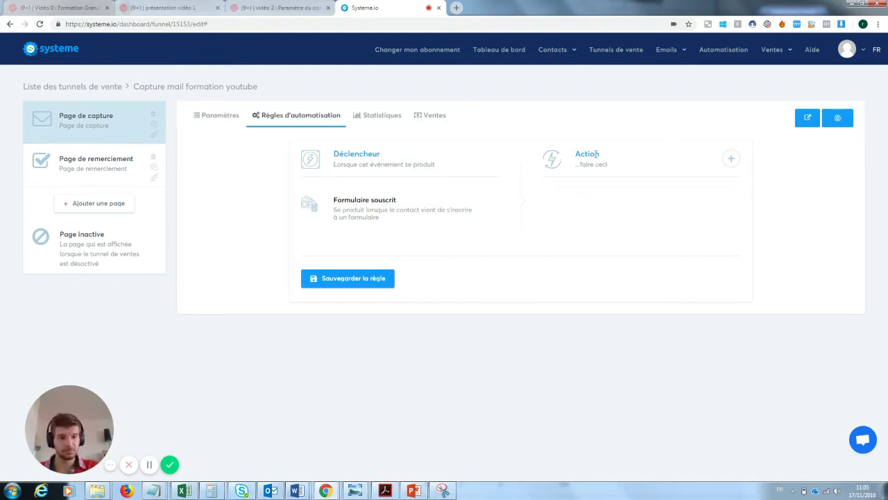
# Add an Envoyer un email action to the rule and preview its email editor.
pyautogui.click(732, 158)
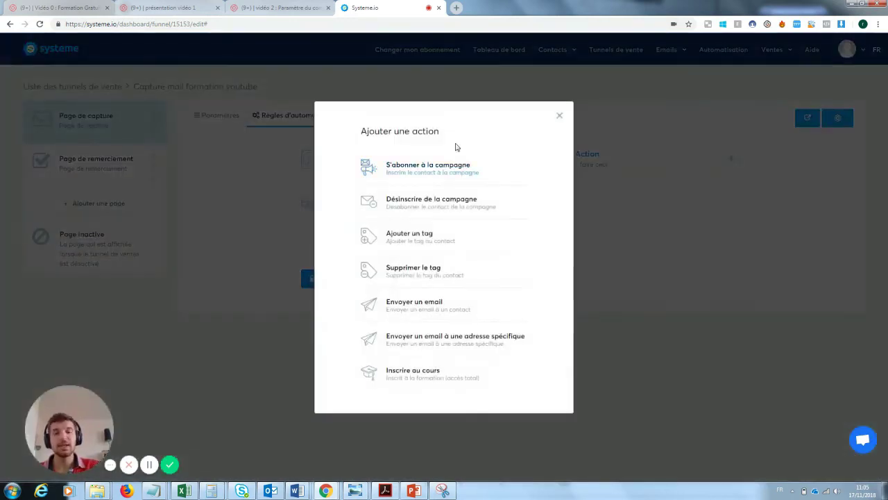
pyautogui.click(419, 307)
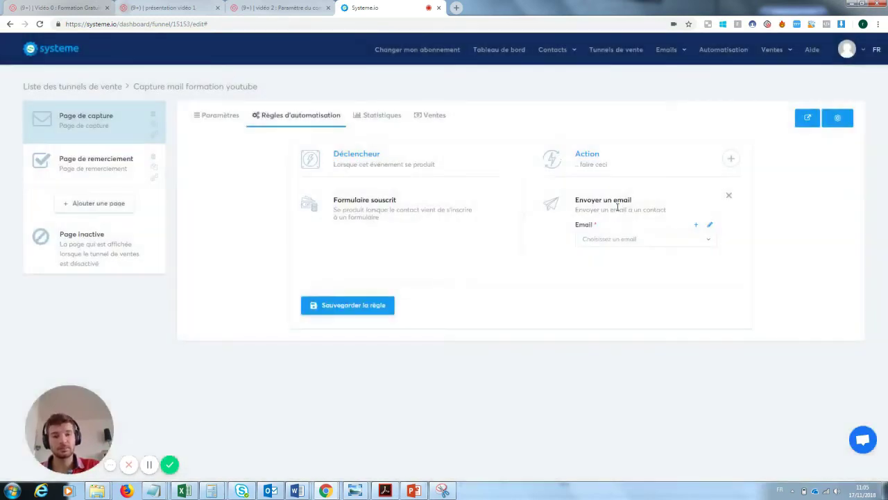
pyautogui.click(711, 229)
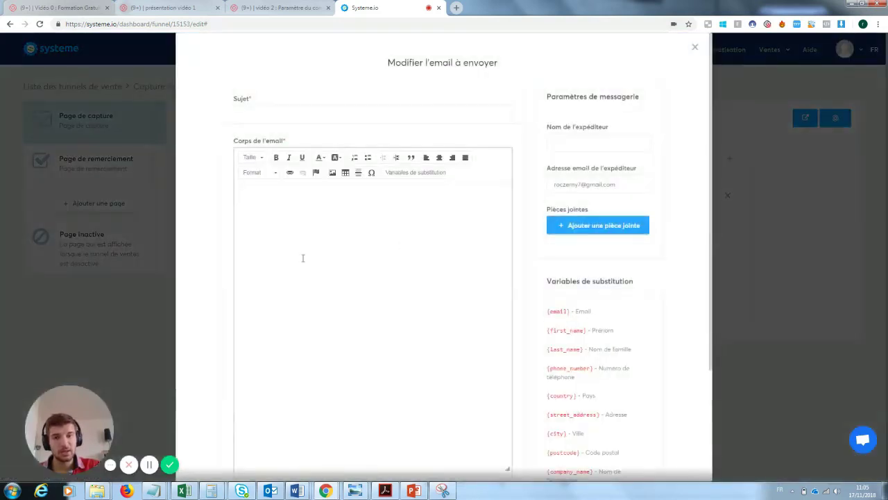
pyautogui.click(304, 243)
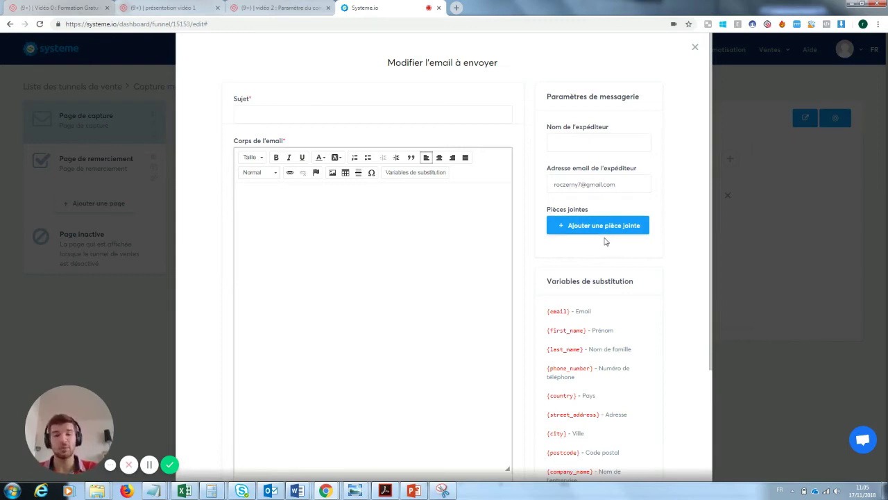
pyautogui.click(695, 47)
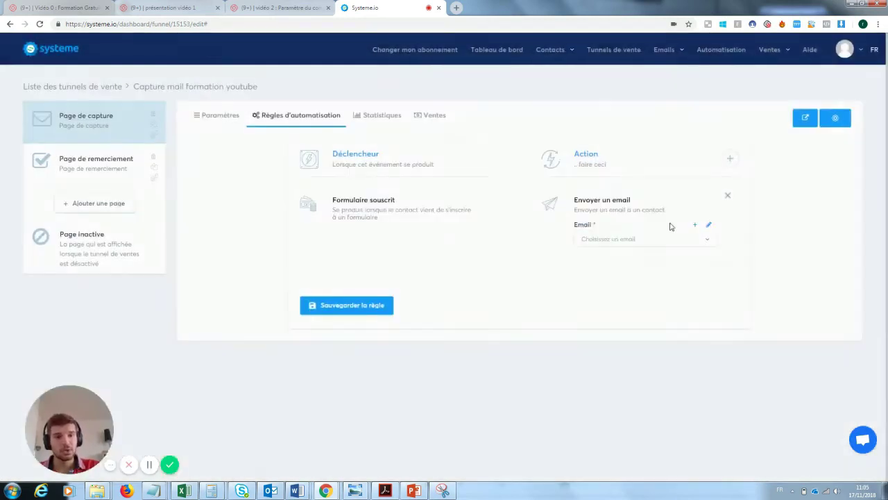
# Swap the Envoyer un email action for Ajouter un tag, finding no tags exist yet.
pyautogui.click(728, 196)
pyautogui.click(729, 159)
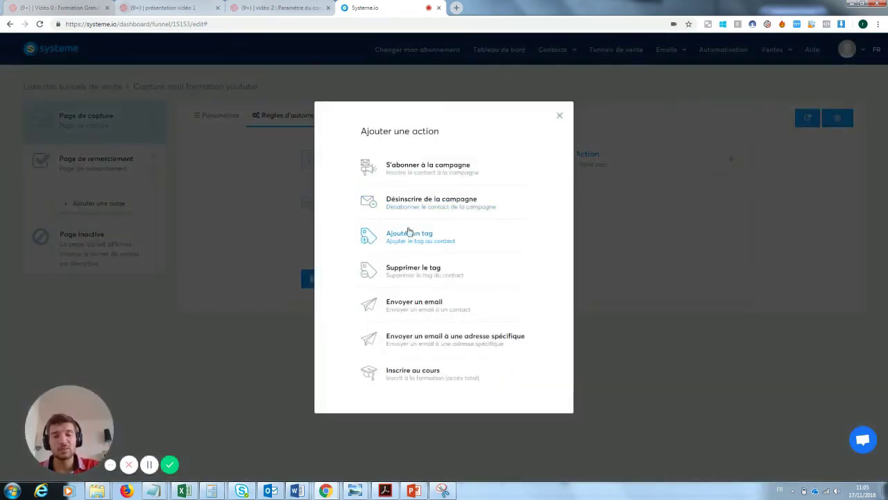
pyautogui.click(419, 243)
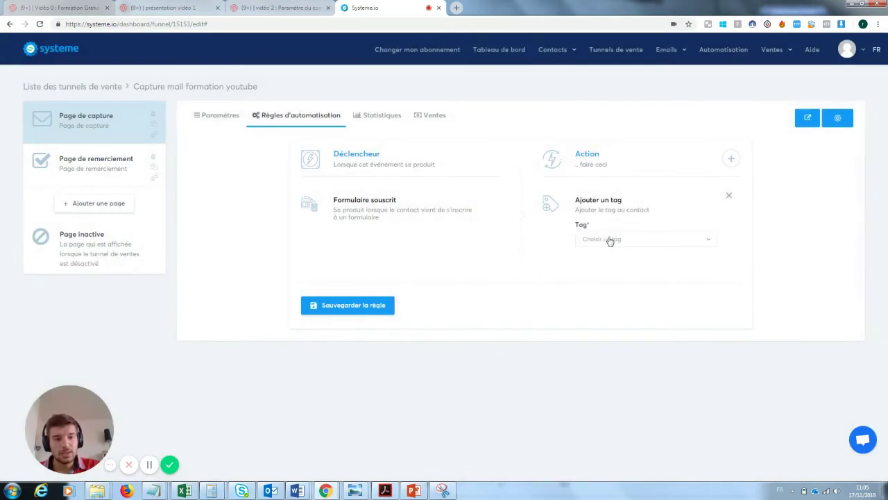
pyautogui.click(610, 240)
pyautogui.click(611, 241)
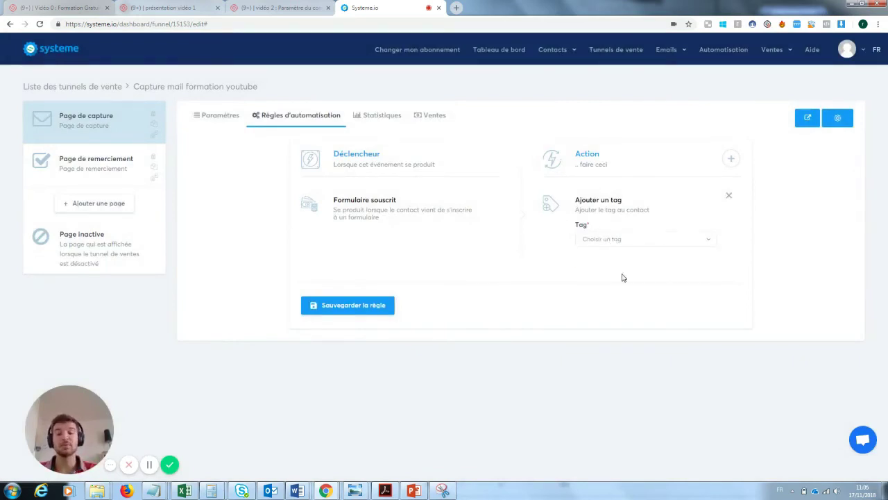
pyautogui.click(559, 50)
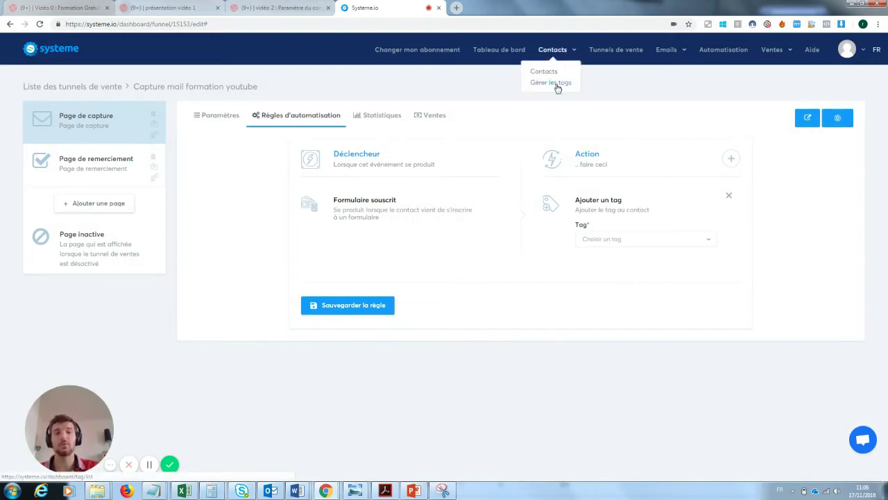
# Start a new tag under Gérer les tags, entering its newsletter test name and description.
pyautogui.click(558, 84)
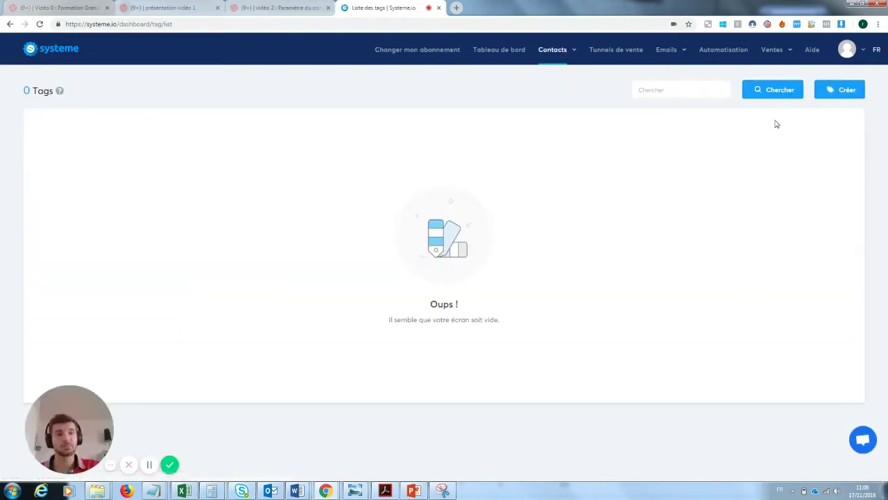
pyautogui.click(842, 90)
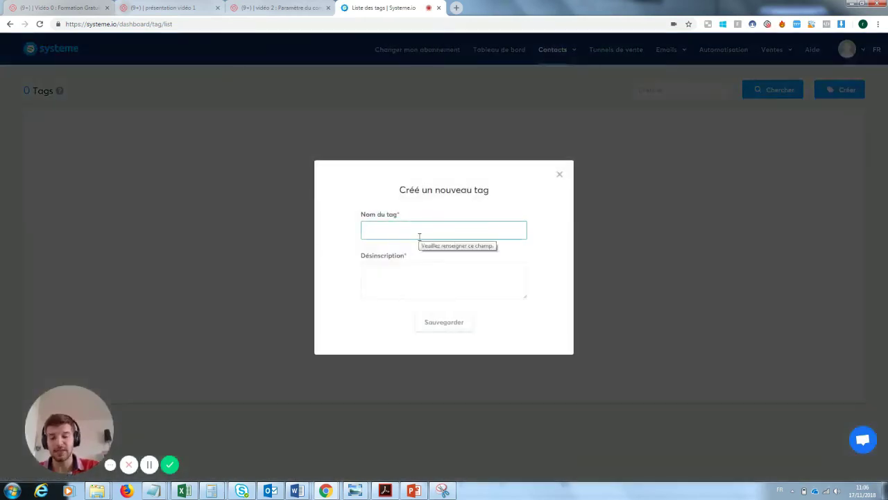
pyautogui.write('Prospect inscrit à la newl')
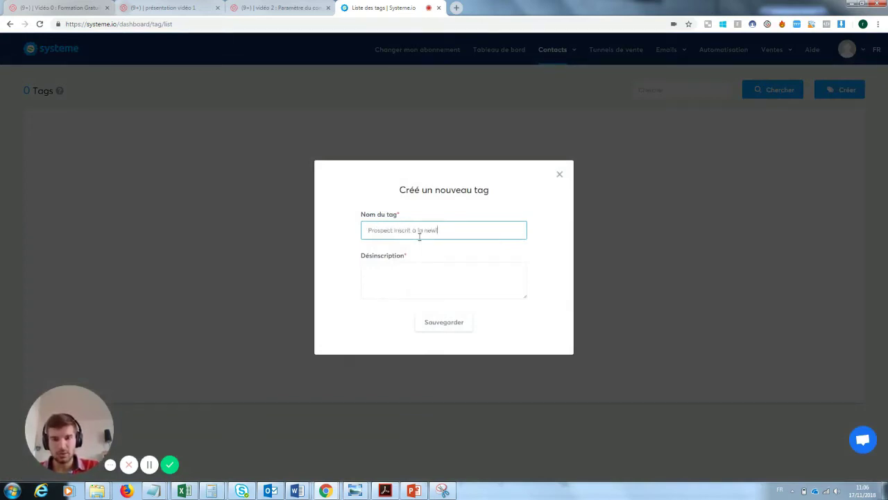
pyautogui.write('r: test')
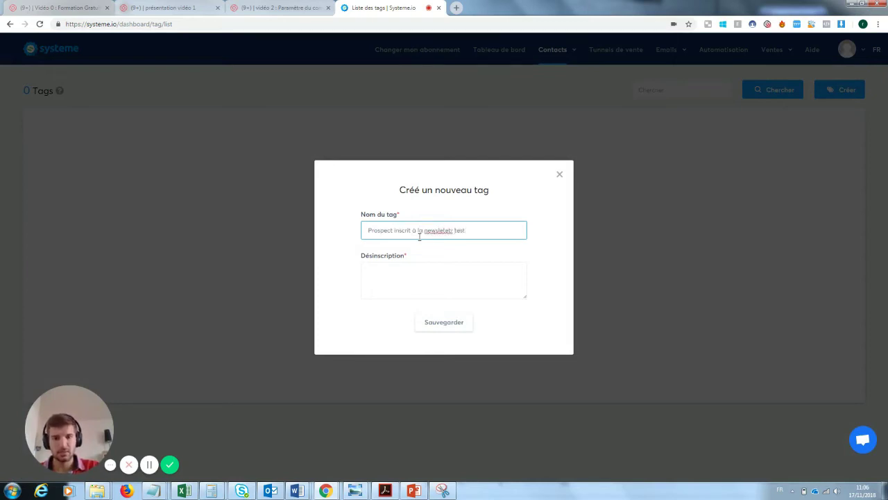
pyautogui.click(410, 266)
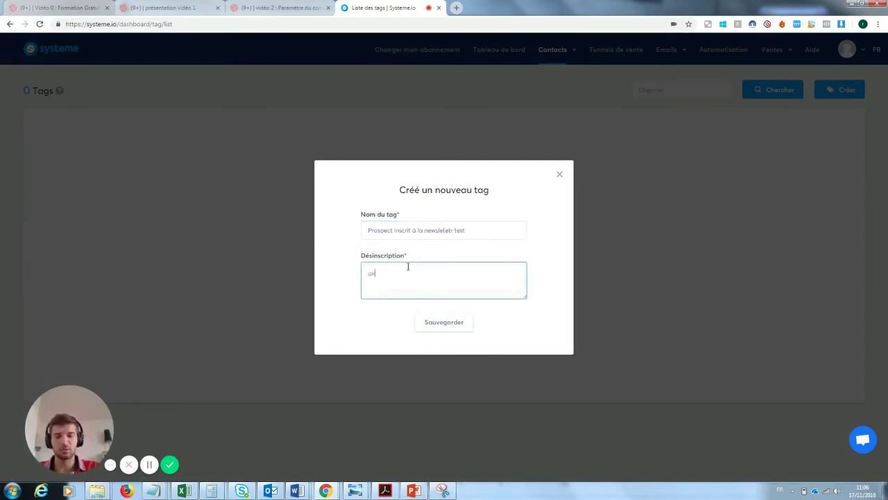
# Remove 'Prospect' from the tag name to fit 32 characters and save the tag.
pyautogui.click(460, 326)
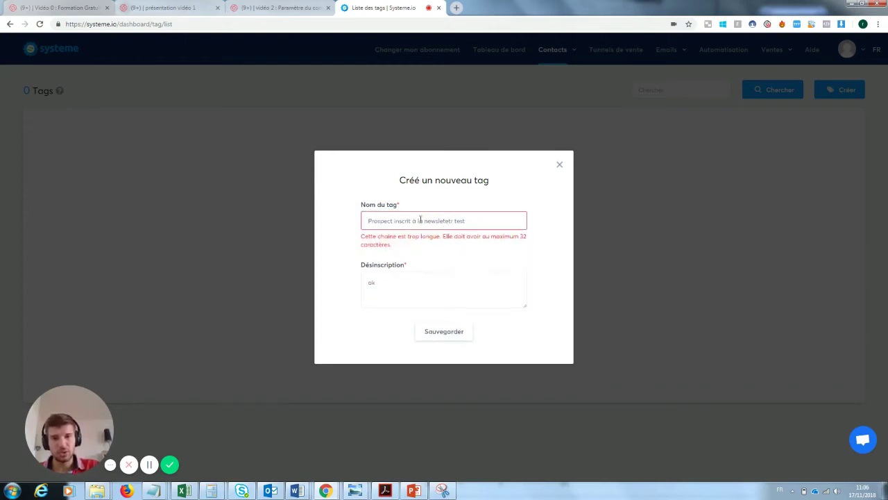
pyautogui.moveTo(393, 220); pyautogui.dragTo(280, 220)
pyautogui.press('BackSpace')
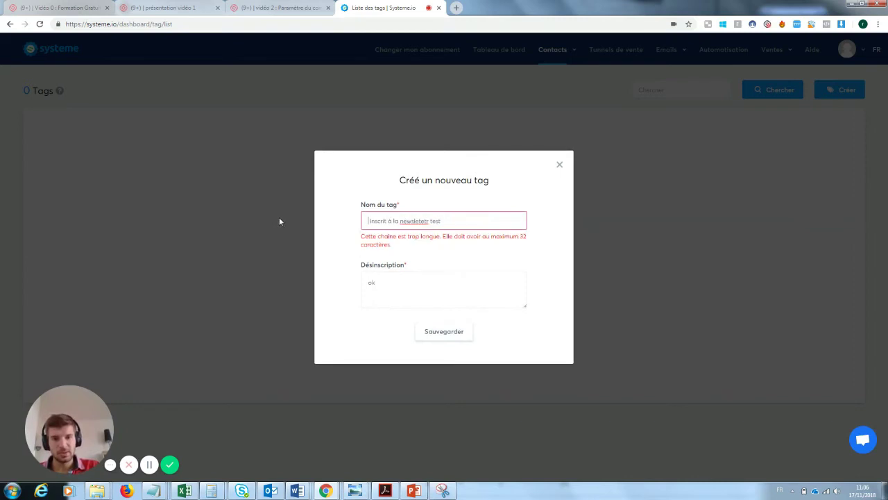
pyautogui.moveTo(429, 221); pyautogui.dragTo(416, 221)
pyautogui.press('Return')
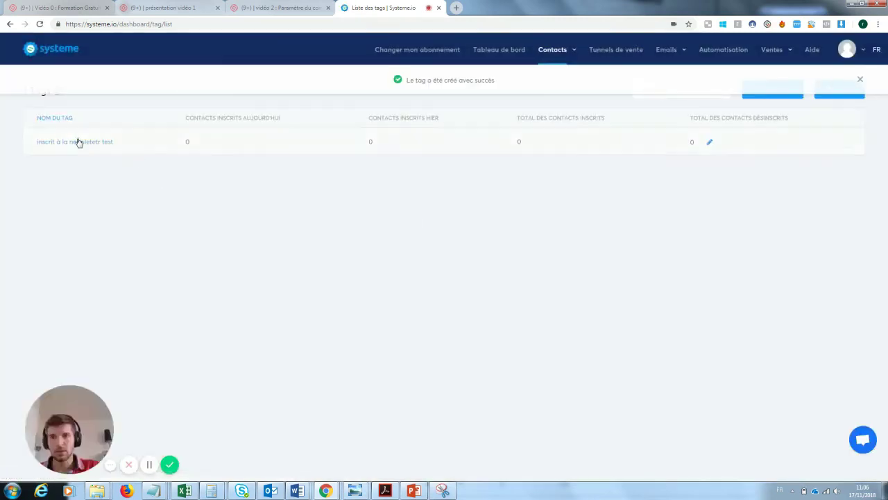
# Open the Capture mail formation youtube funnel's capture-page automation rules.
pyautogui.moveTo(679, 57)
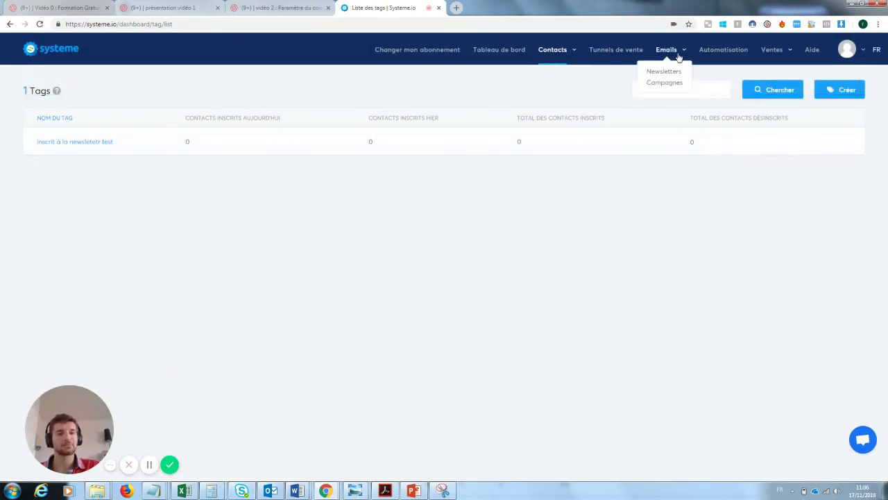
pyautogui.click(631, 50)
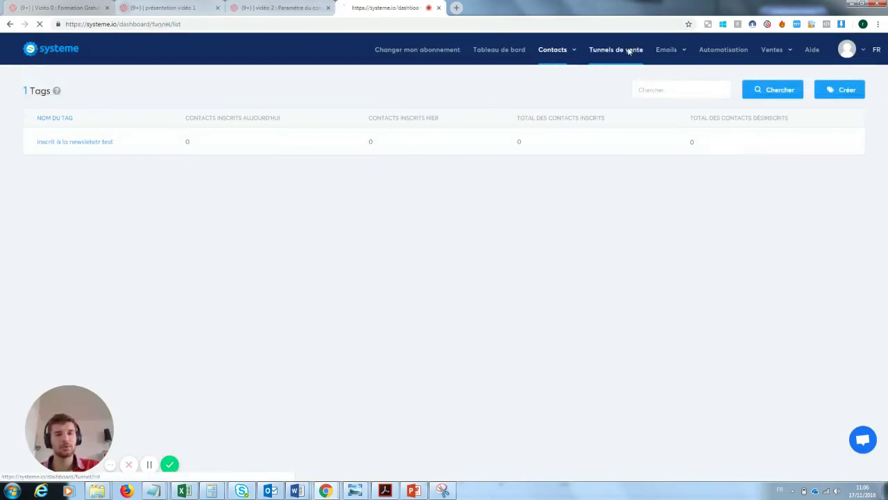
pyautogui.click(127, 143)
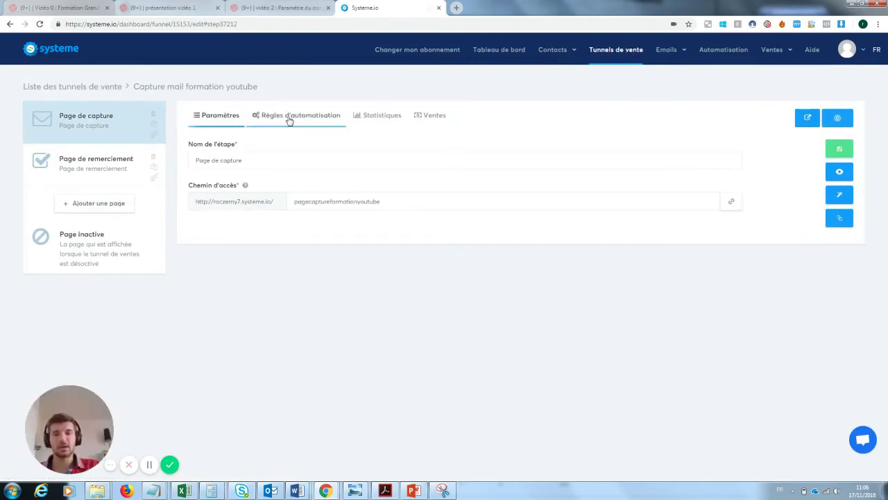
pyautogui.click(291, 118)
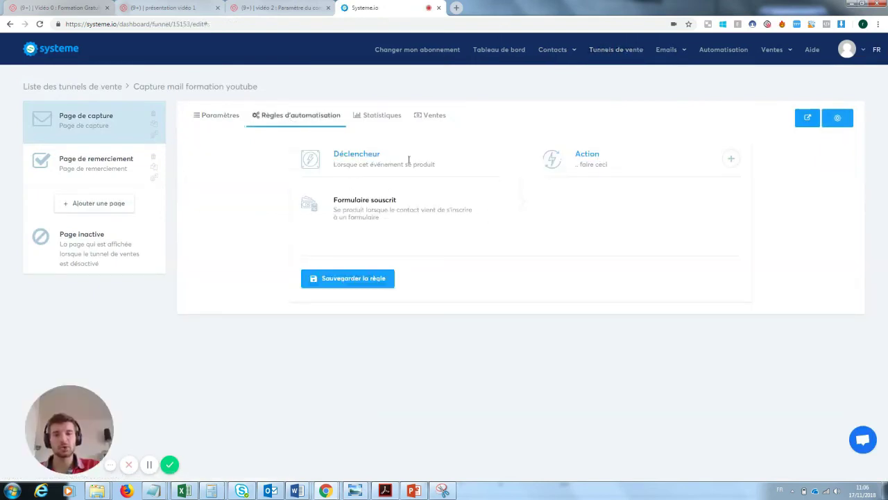
# Add an Ajouter un tag action with the newsletter test tag, plus an Envoyer un email action.
pyautogui.click(731, 161)
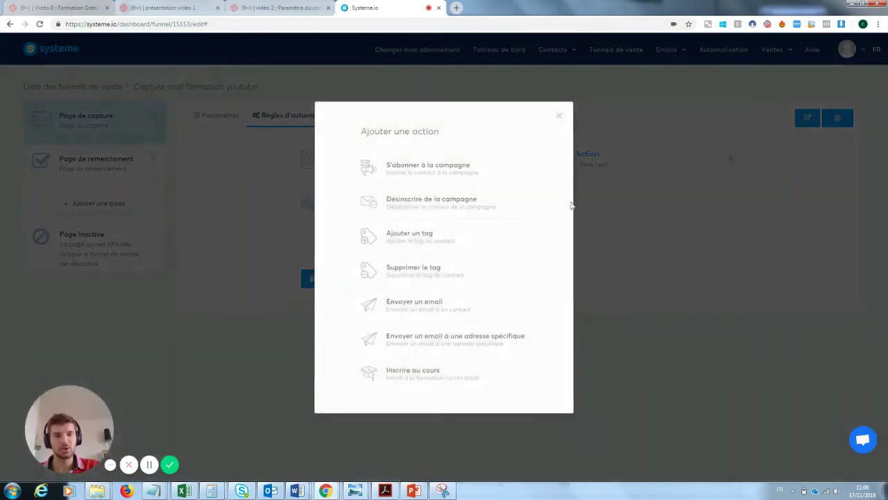
pyautogui.click(437, 243)
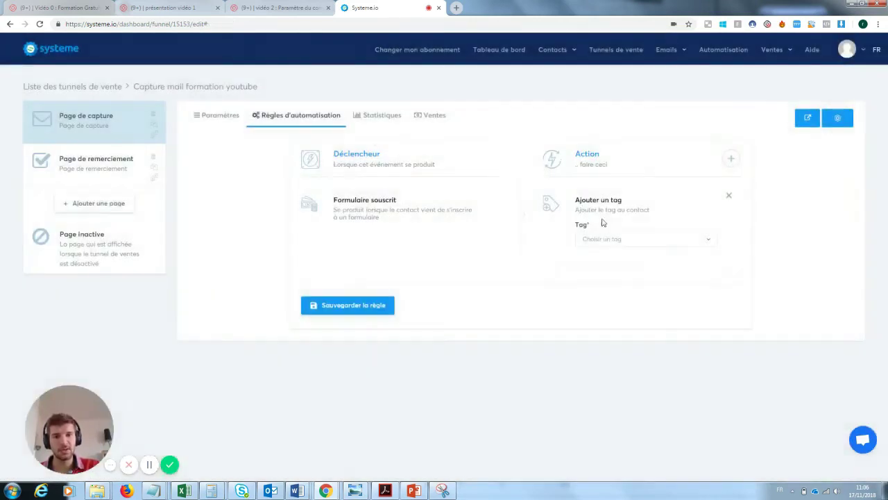
pyautogui.click(615, 240)
pyautogui.click(615, 273)
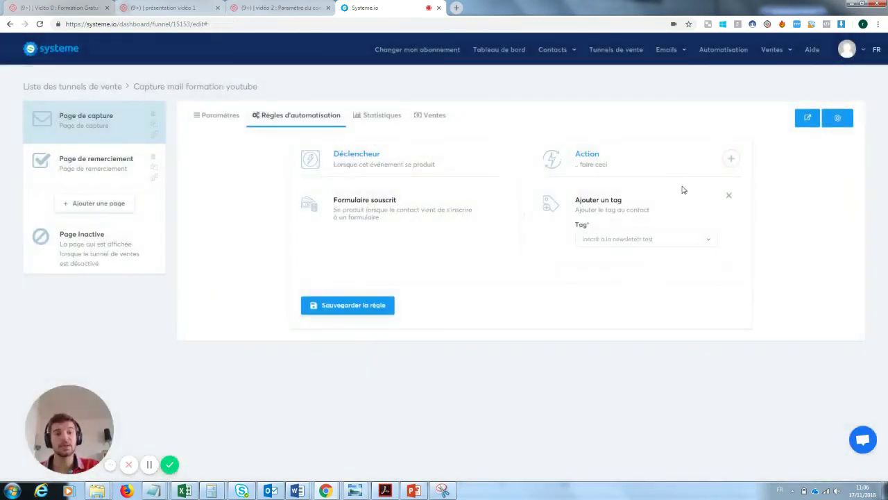
pyautogui.click(731, 159)
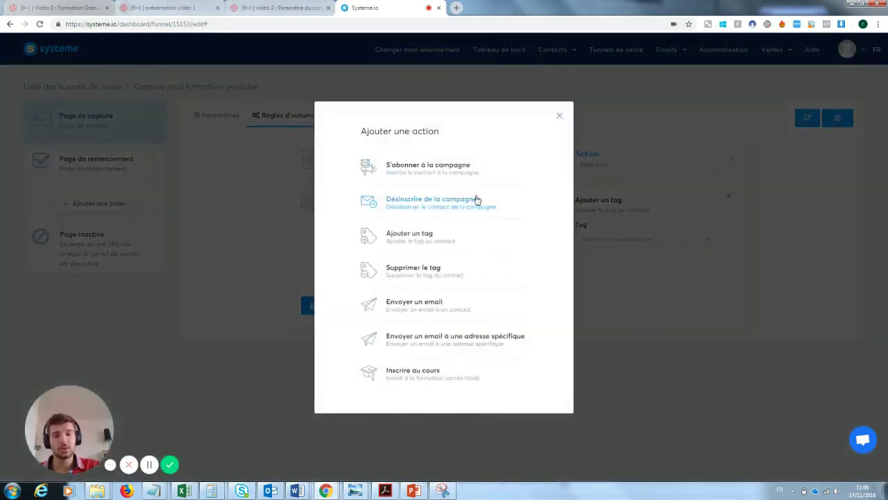
pyautogui.click(421, 311)
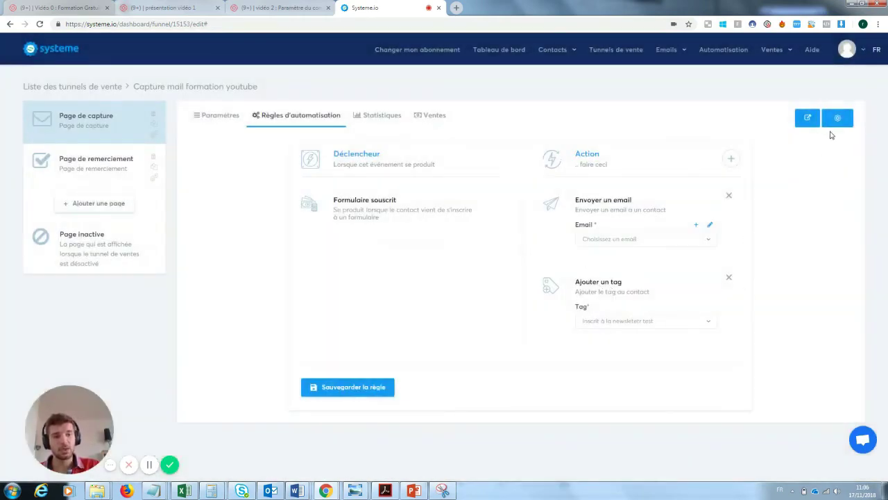
# Try saving the Formulaire souscrit rule and see the 'Choisir un email' error on Envoyer un email.
pyautogui.click(356, 390)
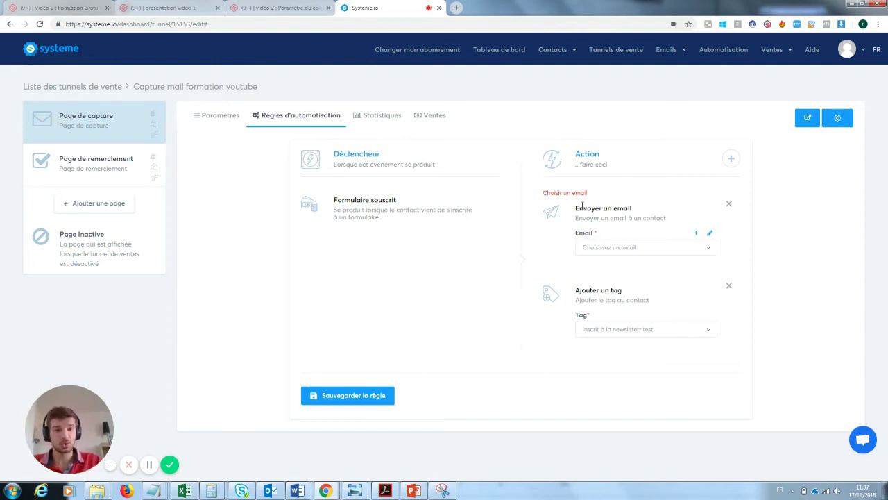
pyautogui.moveTo(666, 49)
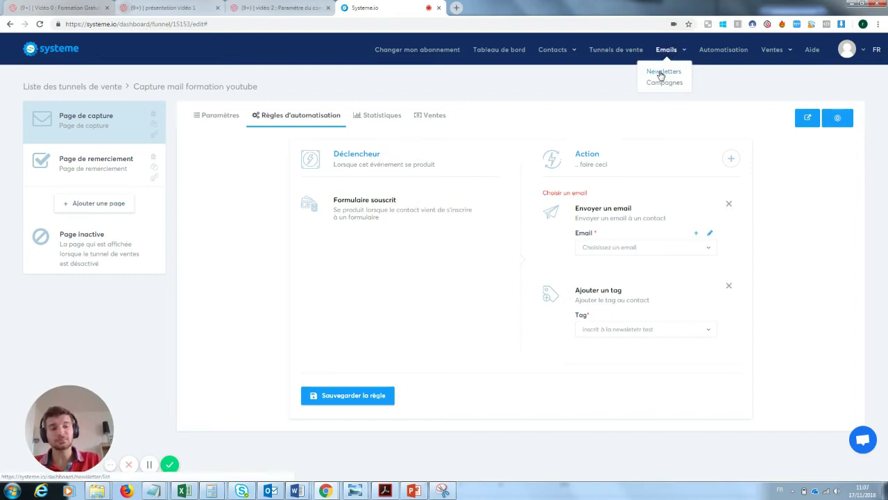
# Delete the Envoyer un email action, save the tag-only rule, and begin a new newsletter.
pyautogui.click(729, 203)
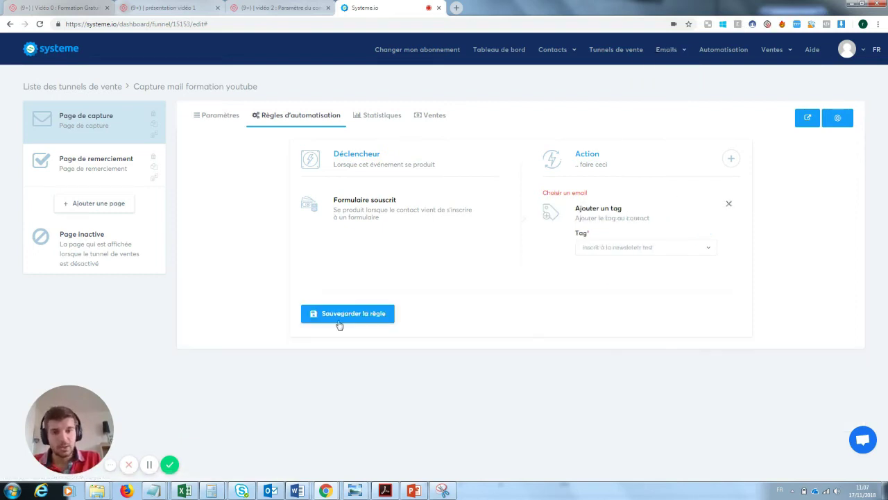
pyautogui.click(363, 324)
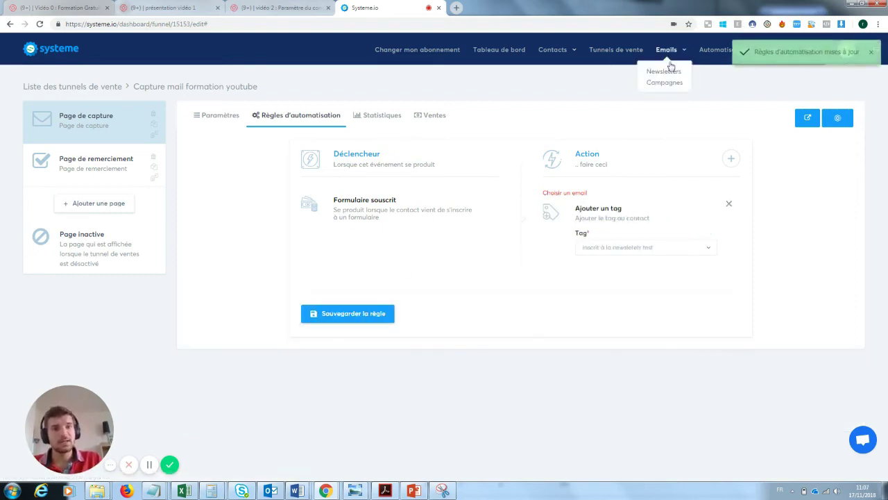
pyautogui.click(668, 71)
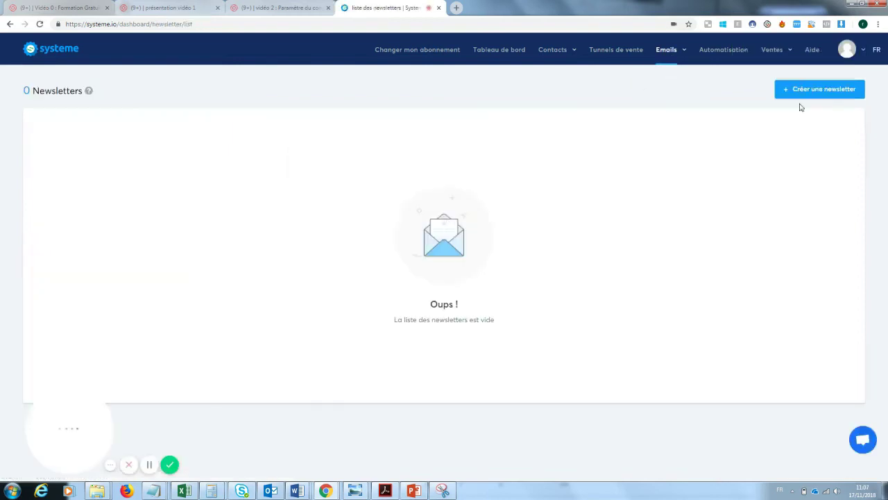
pyautogui.click(833, 91)
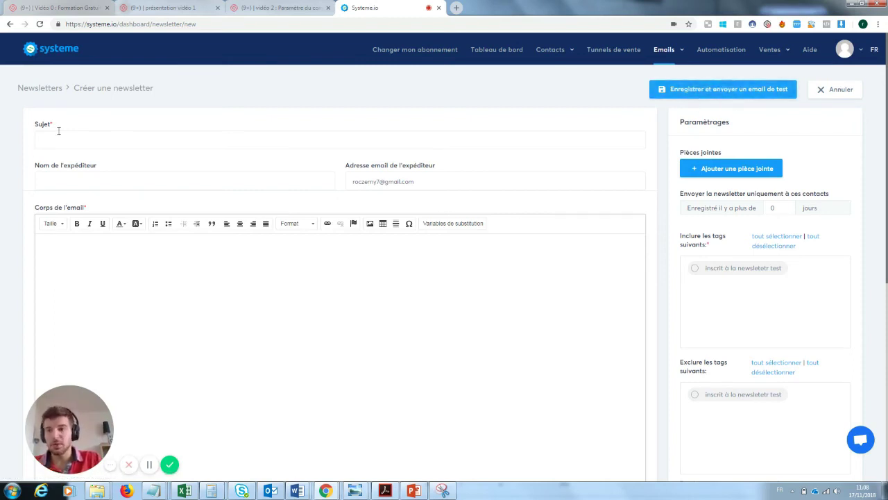
# Save a newsletter draft with subject, sender name and body all set to 'test'.
pyautogui.click(82, 138)
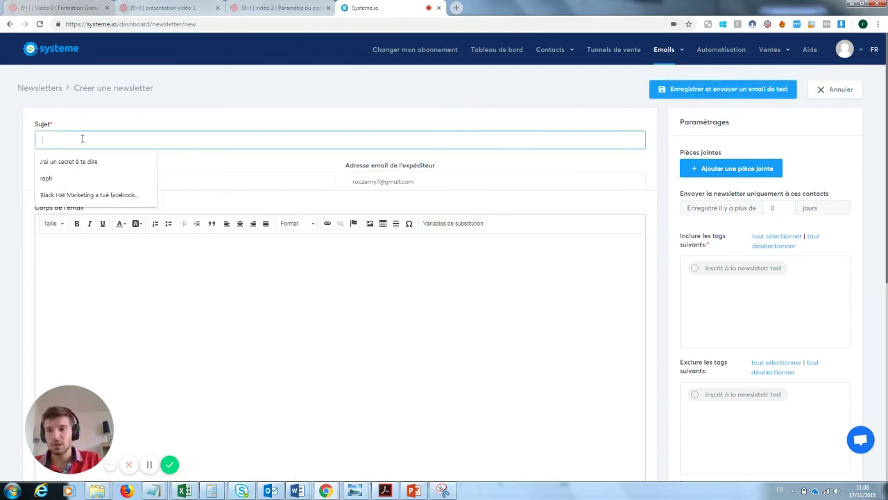
pyautogui.write('test')
pyautogui.press('Tab')
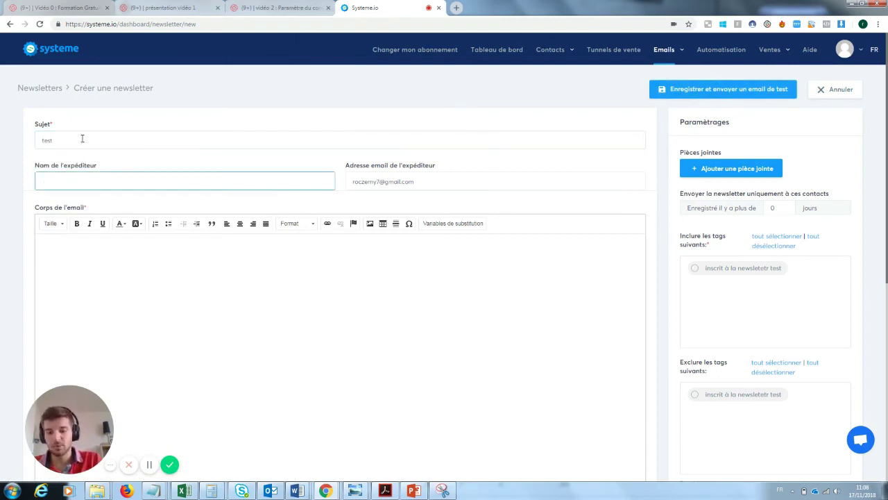
pyautogui.write('test')
pyautogui.press('Tab')
pyautogui.press('Tab')
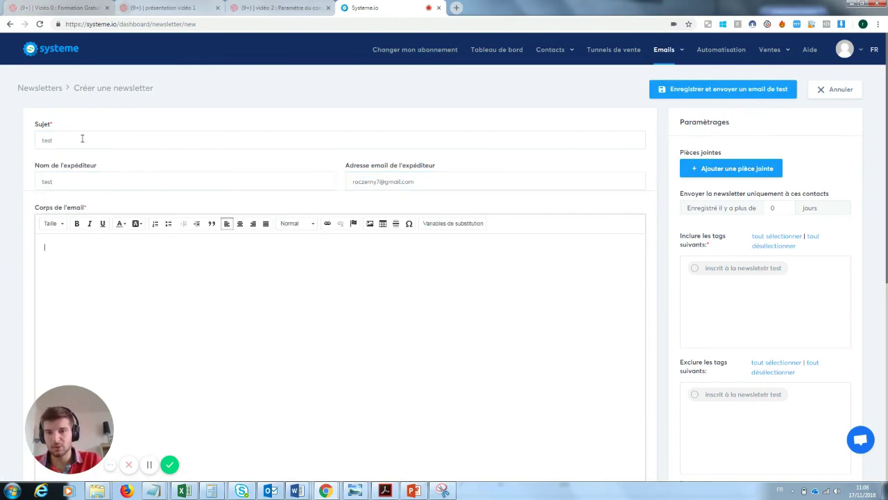
pyautogui.write('test')
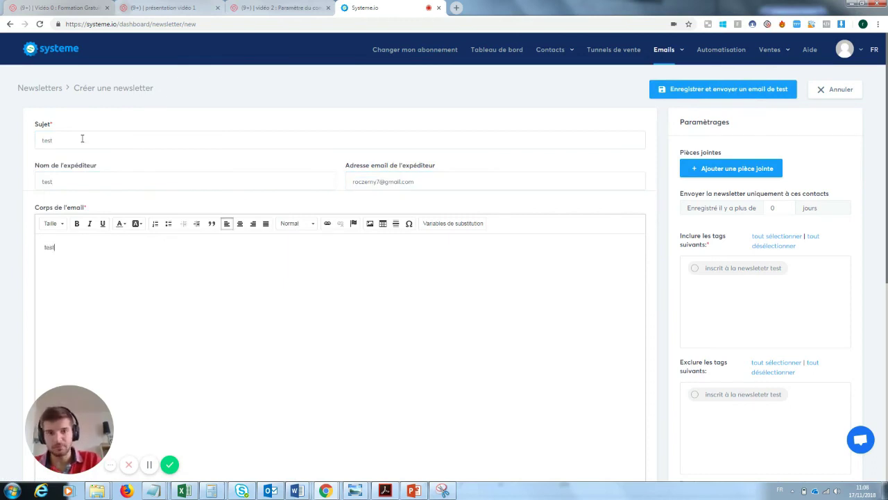
pyautogui.click(731, 88)
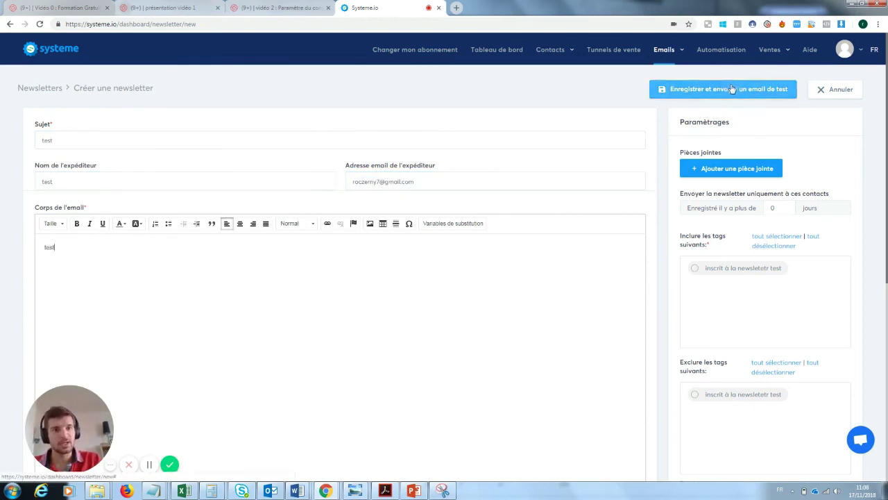
# Include the 'inscrit à la newsletetr test' tag and send the newsletter immediately.
pyautogui.click(696, 269)
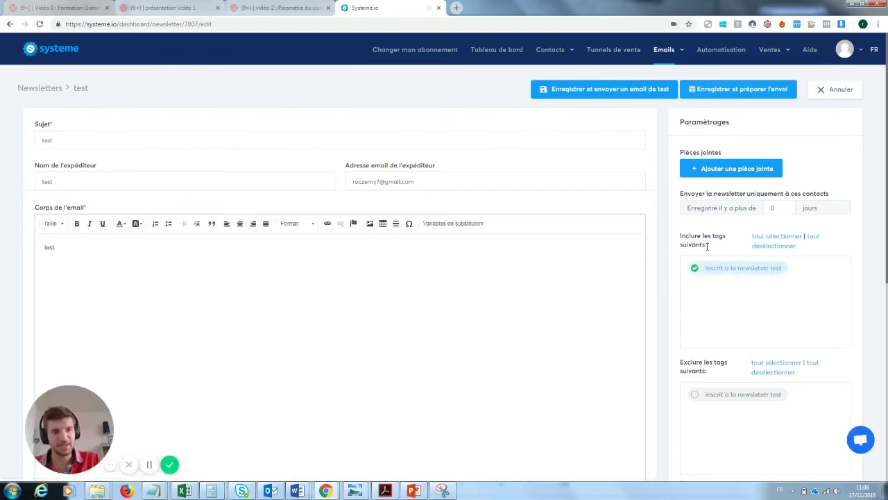
pyautogui.click(716, 97)
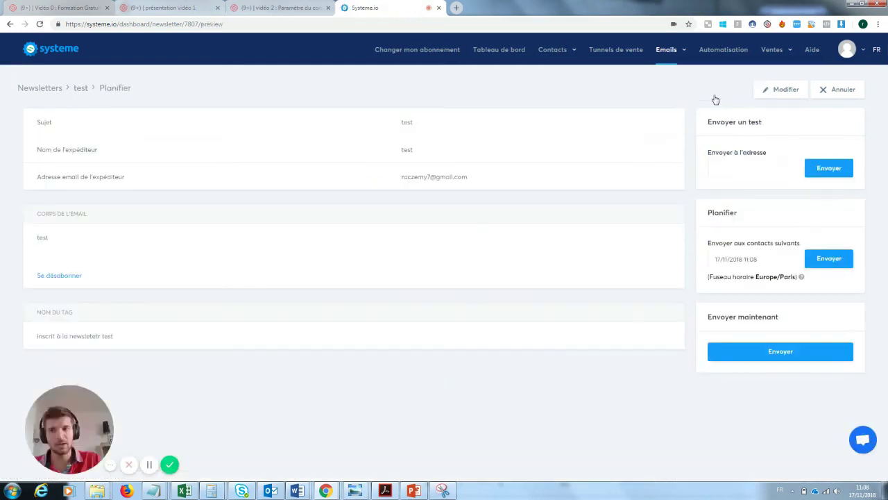
pyautogui.click(794, 351)
pyautogui.click(415, 282)
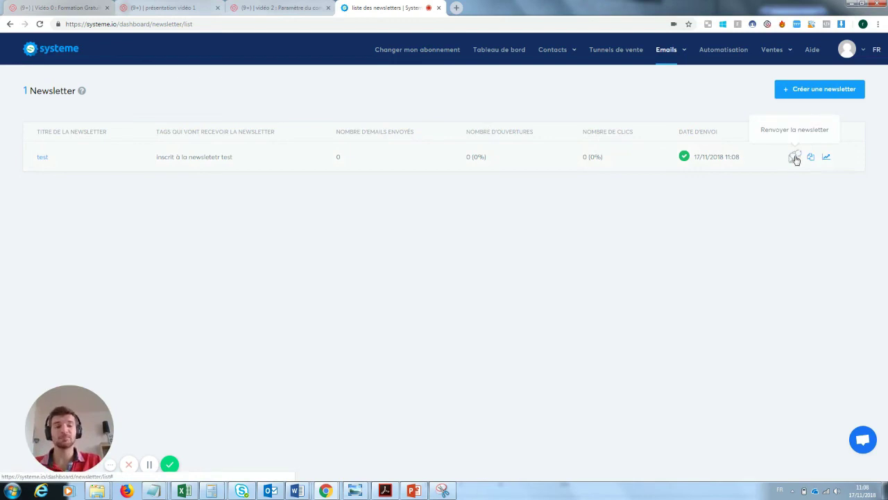
pyautogui.click(795, 157)
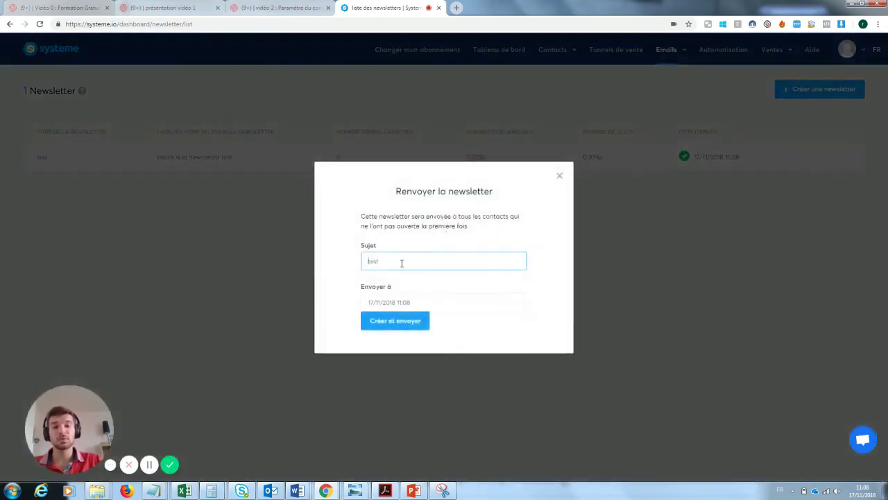
pyautogui.doubleClick(401, 263)
pyautogui.press('BackSpace')
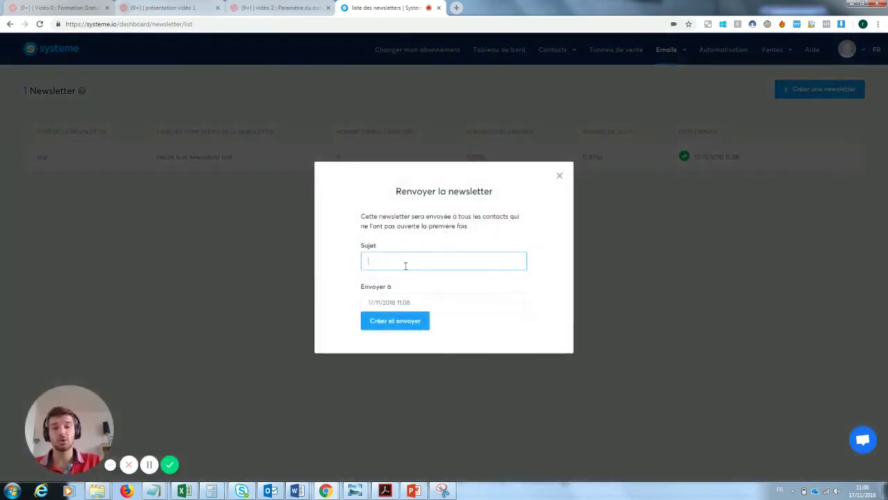
pyautogui.click(559, 176)
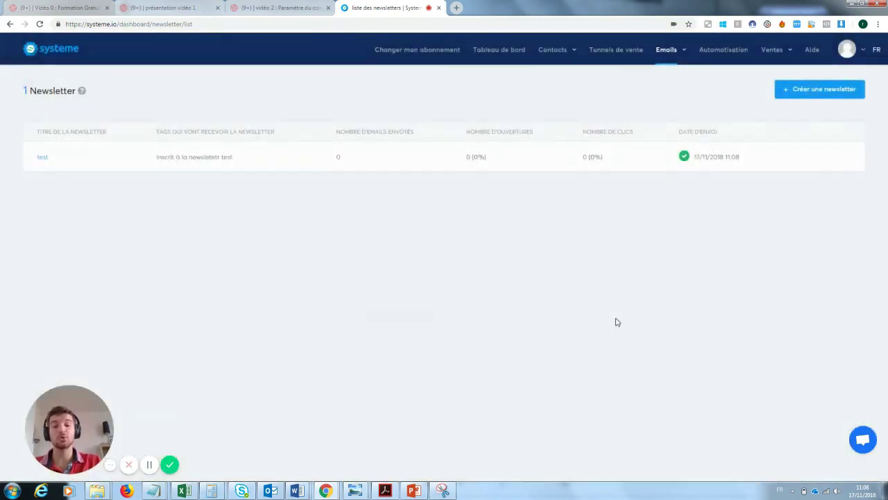